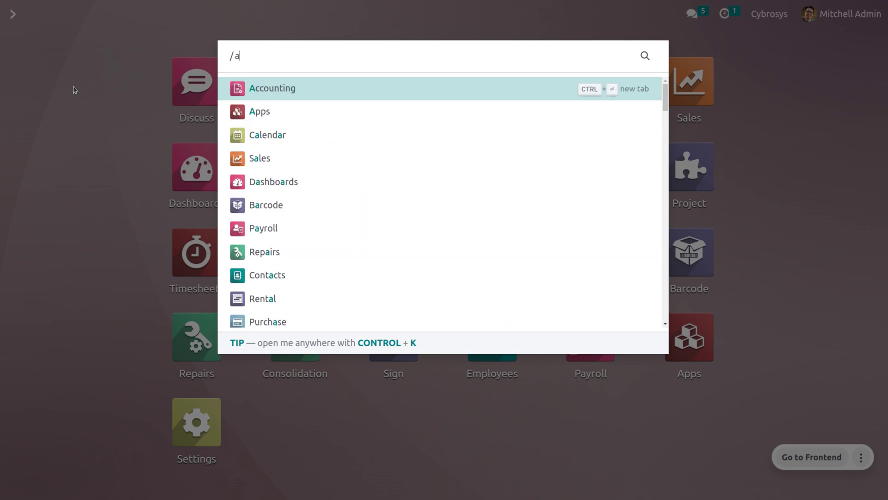
Go to Accounting > Configuration > Settings and scroll down to the Analytics section.
key(Return)
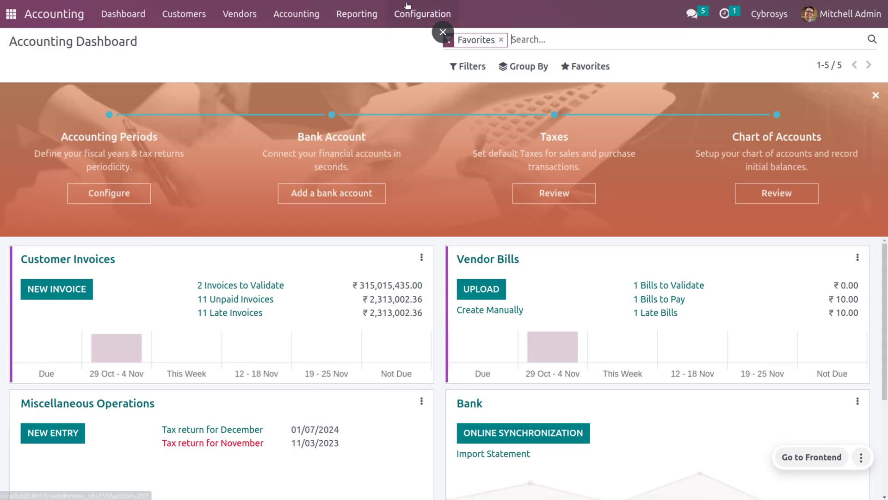
click(411, 8)
click(321, 218)
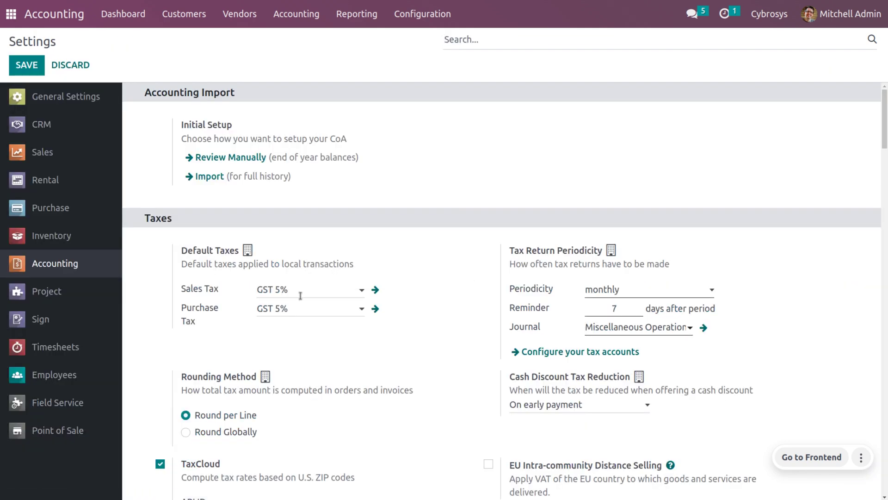
scroll(300, 295, down, 10)
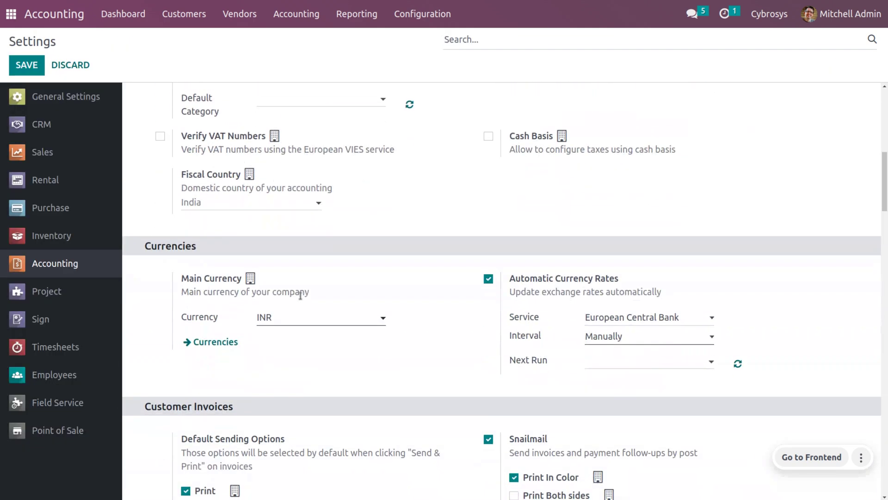
scroll(301, 295, down, 18)
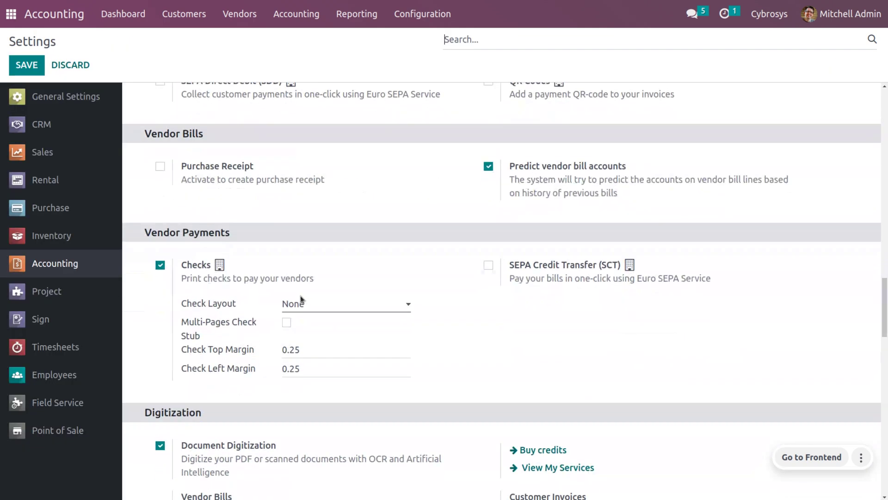
scroll(301, 296, down, 19)
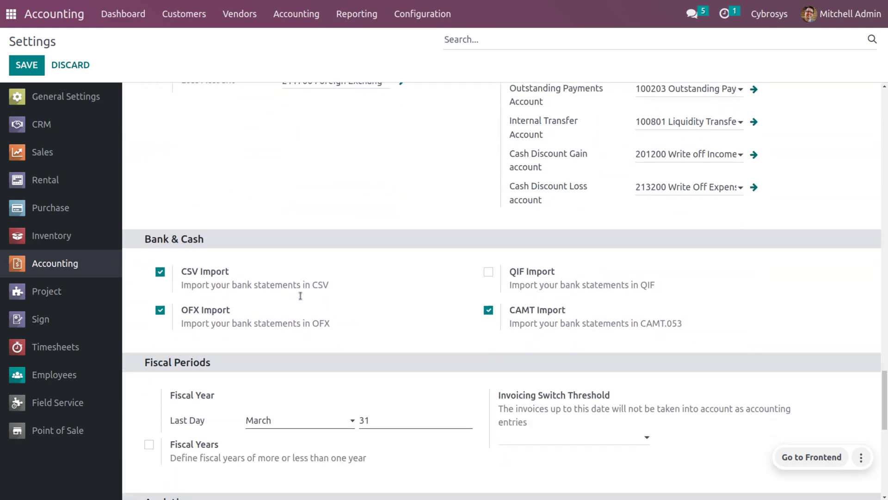
scroll(300, 297, down, 4)
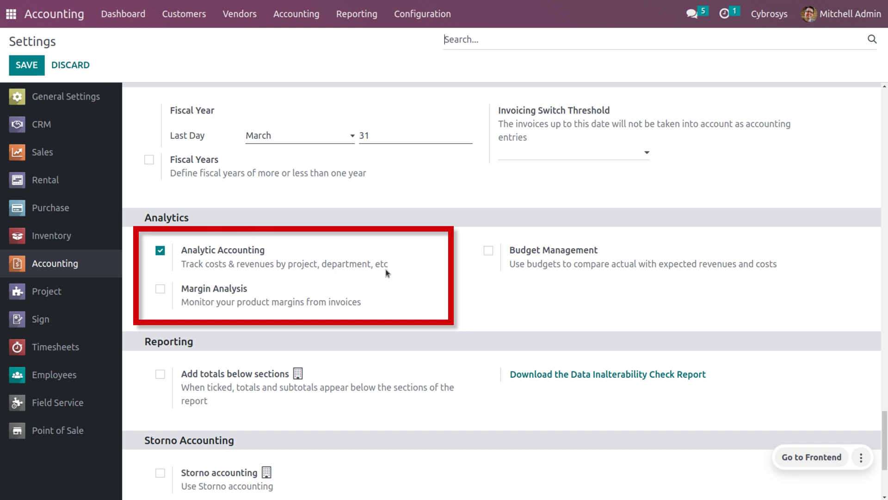
Open Configuration > Analytic Plans, which lists only the Default plan.
click(422, 14)
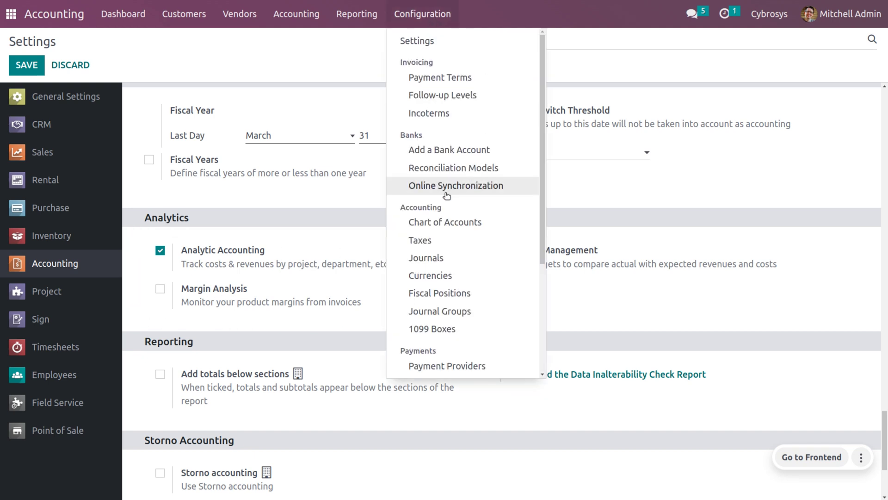
scroll(446, 217, down, 4)
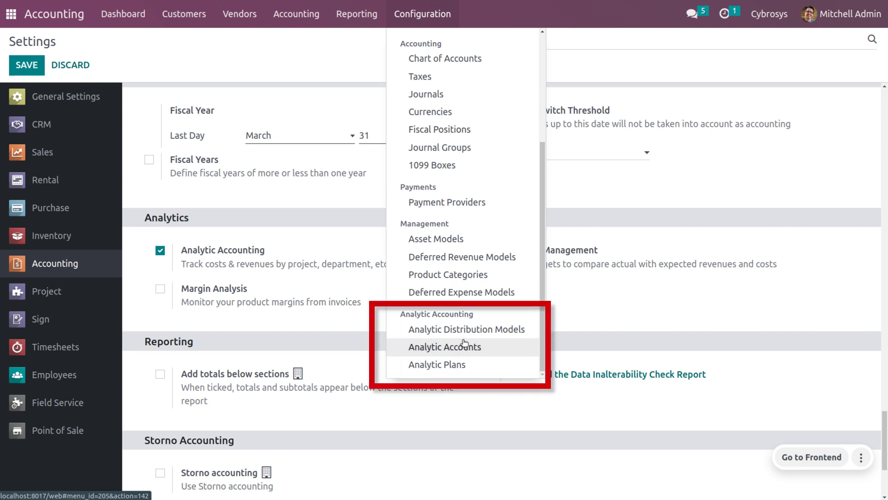
click(494, 360)
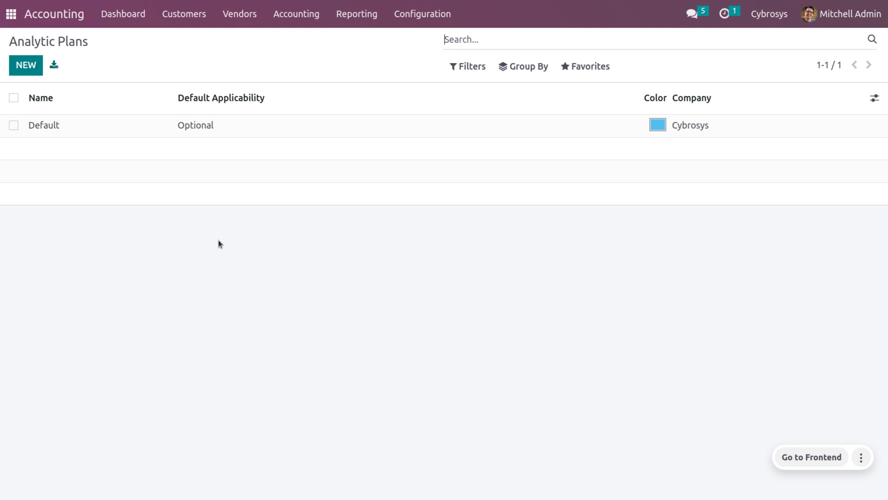
Create a new analytic plan and name it 'Region'.
click(27, 66)
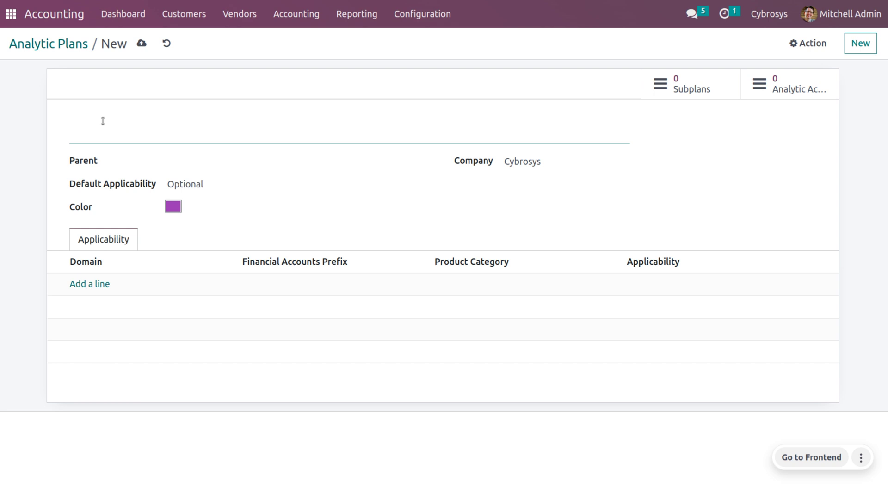
text(Region)
Leave Region's Parent plan empty and set its Default Applicability to Mandatory.
click(182, 159)
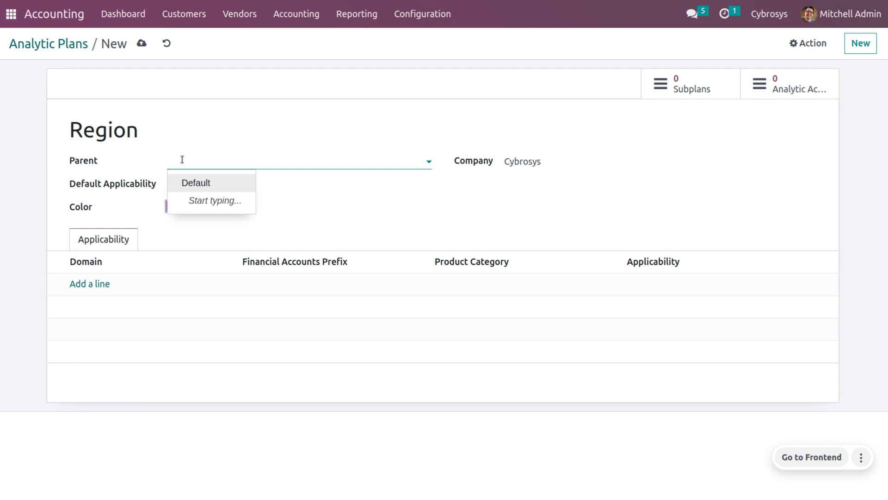
click(182, 159)
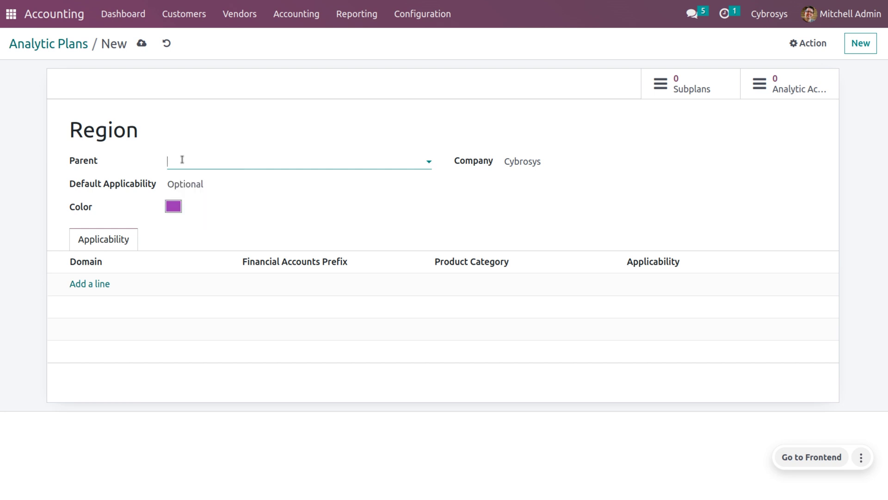
click(216, 190)
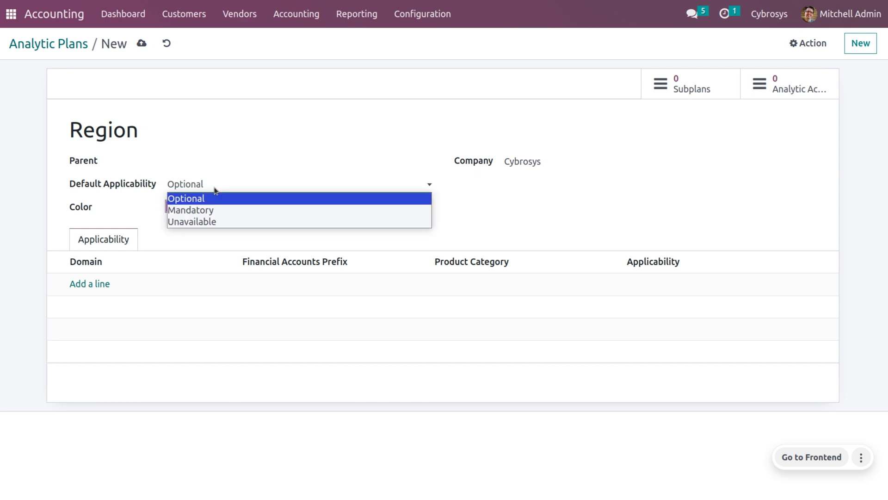
click(207, 211)
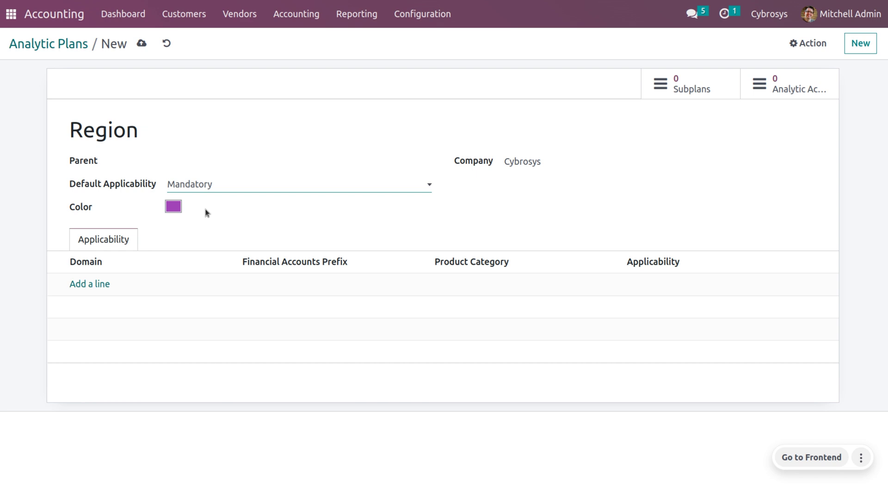
click(208, 182)
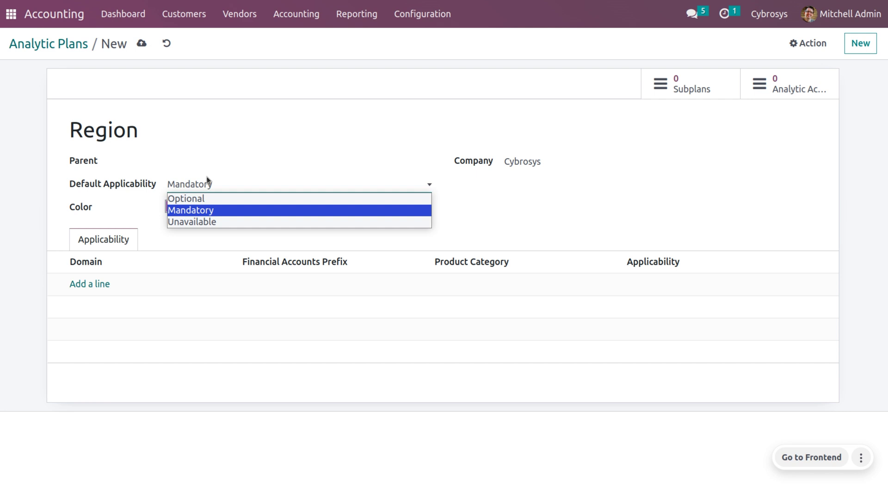
click(208, 180)
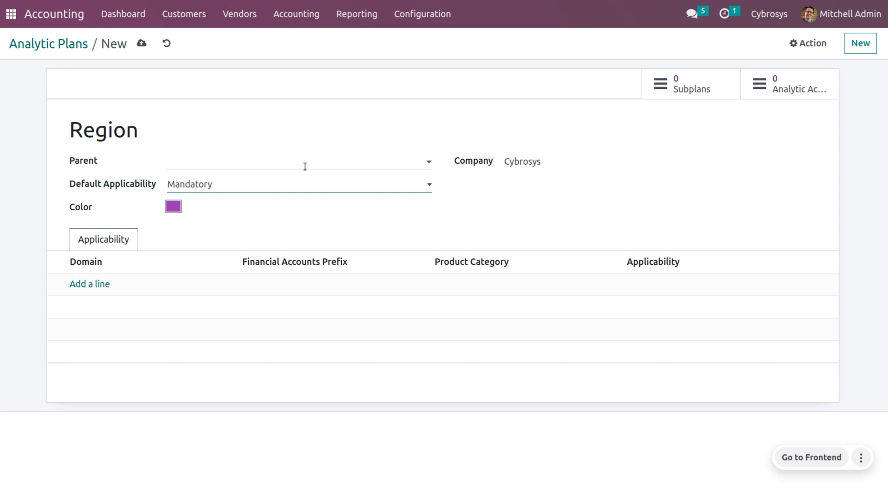
Add a Vendor Bill applicability rule, prefix VB, Mandatory; change Default Applicability to Optional.
click(87, 285)
click(86, 286)
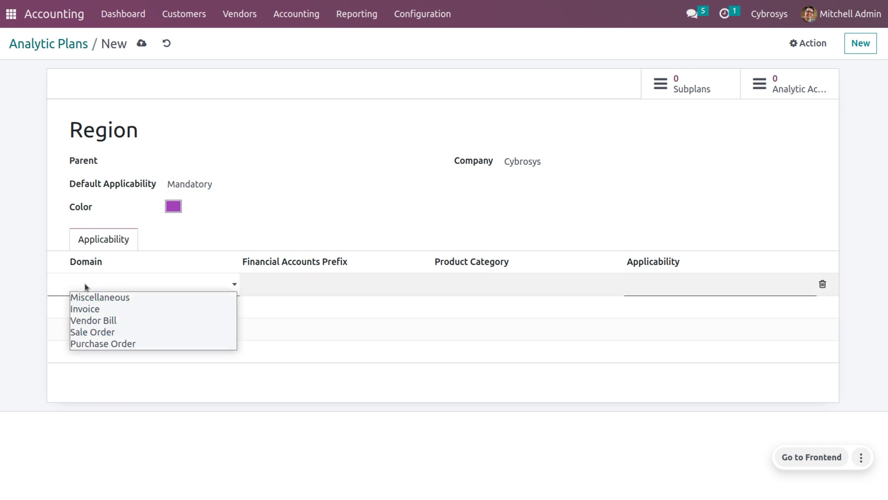
click(90, 320)
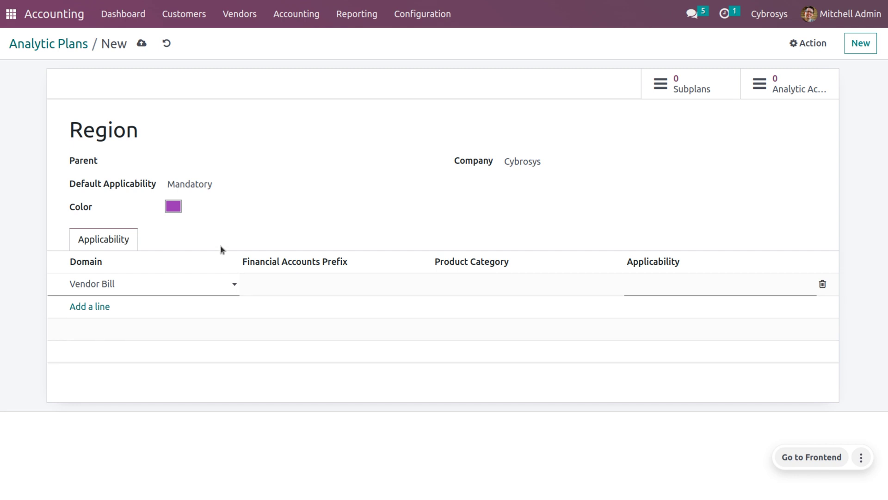
click(263, 290)
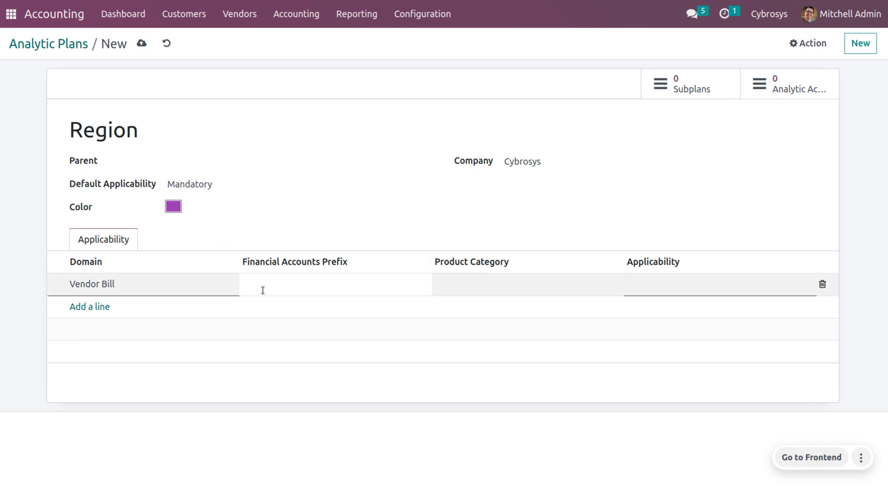
text(VB)
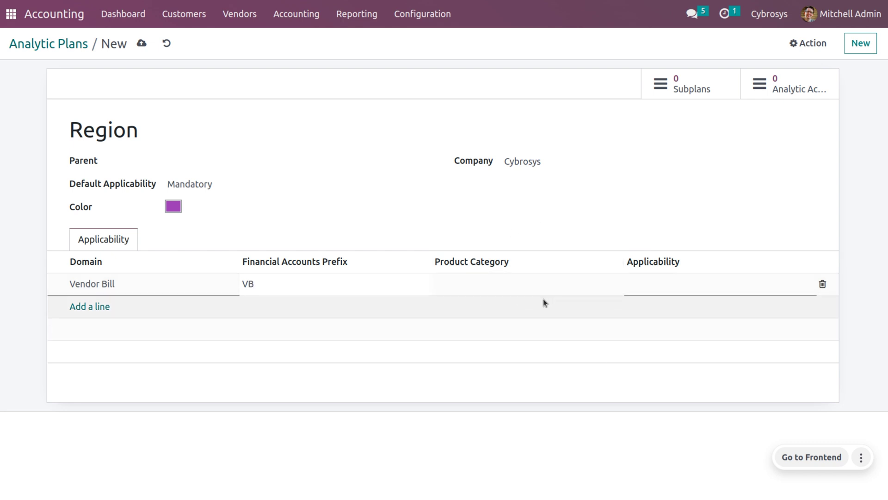
click(643, 282)
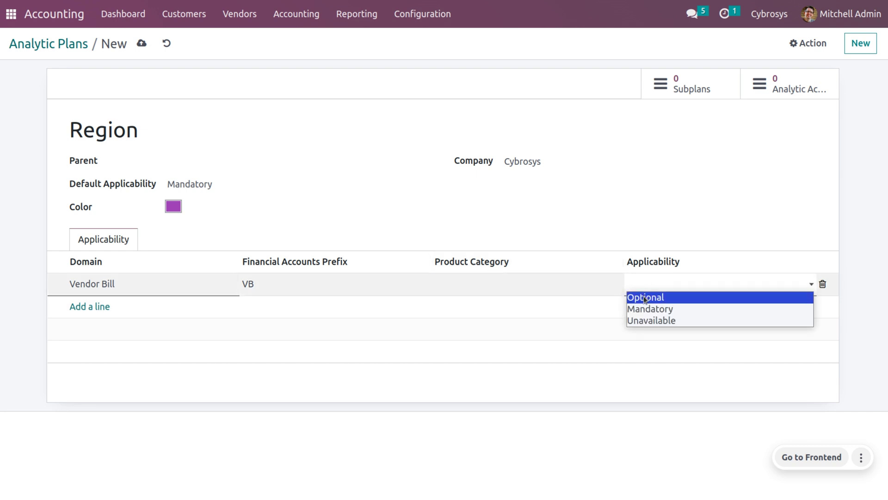
click(649, 308)
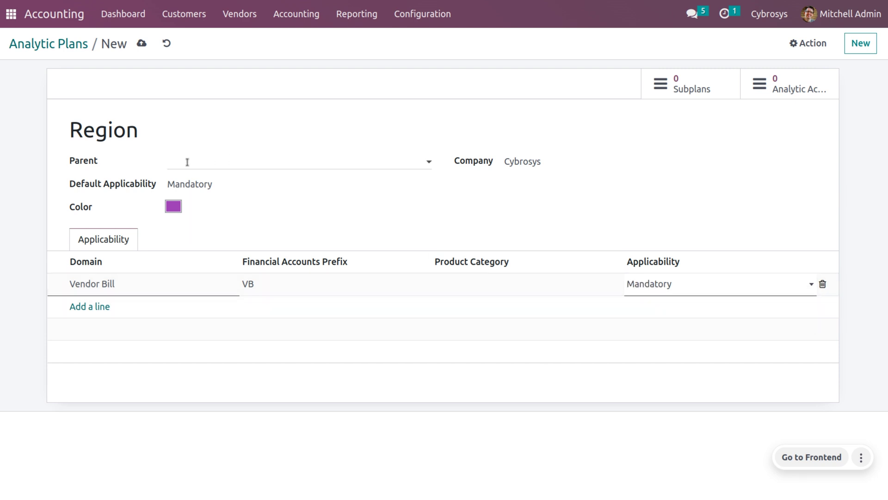
click(180, 184)
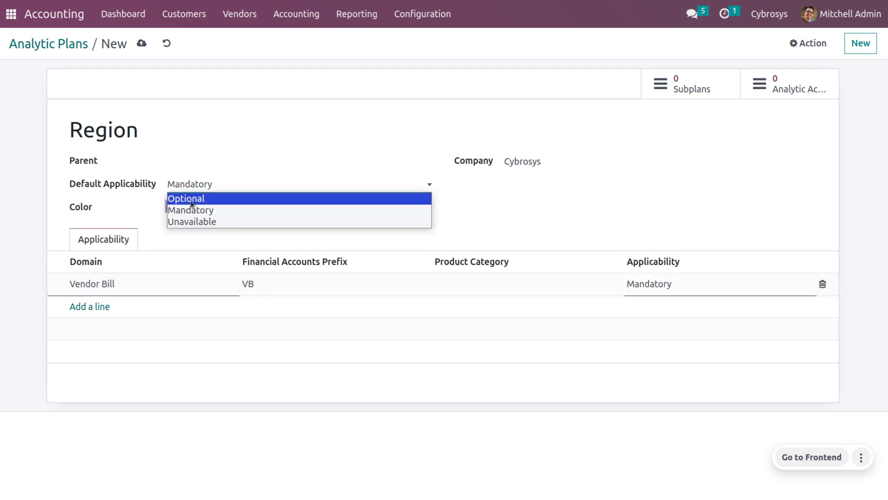
click(186, 199)
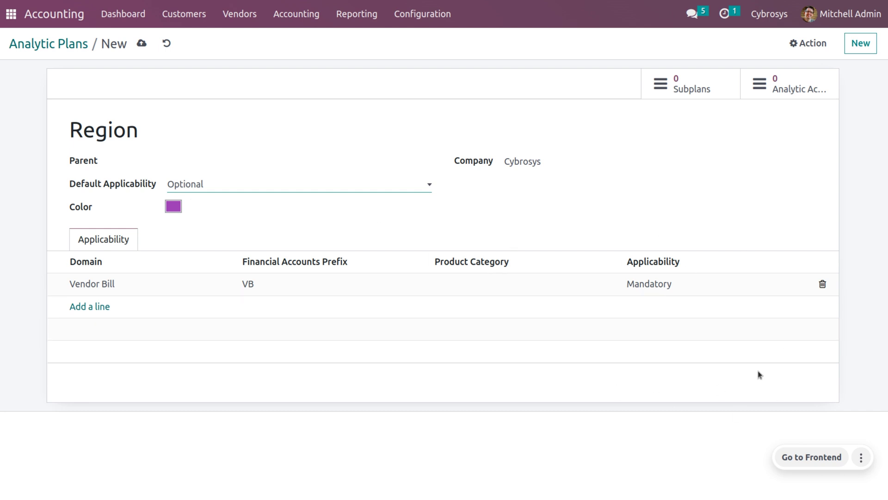
Save the Region plan with its Mandatory VB Vendor Bill rule.
click(138, 44)
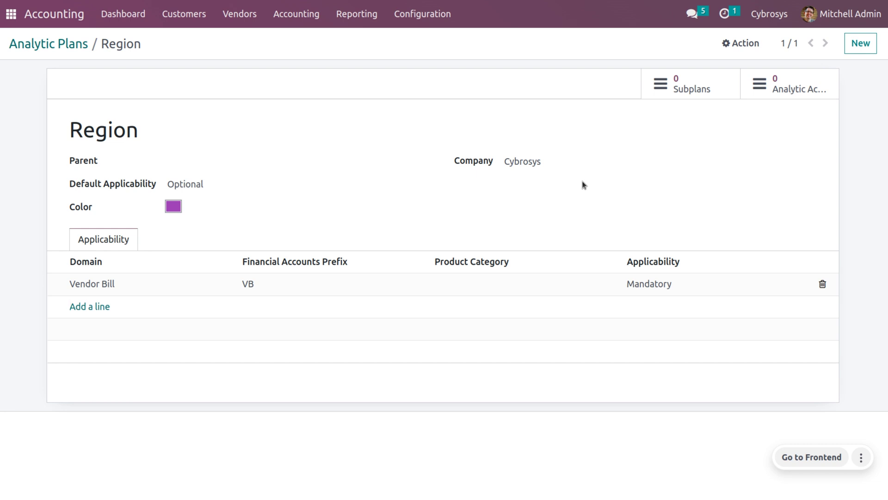
Create and save analytic account 'Europe' under the Region plan, leaving the customer blank.
click(768, 95)
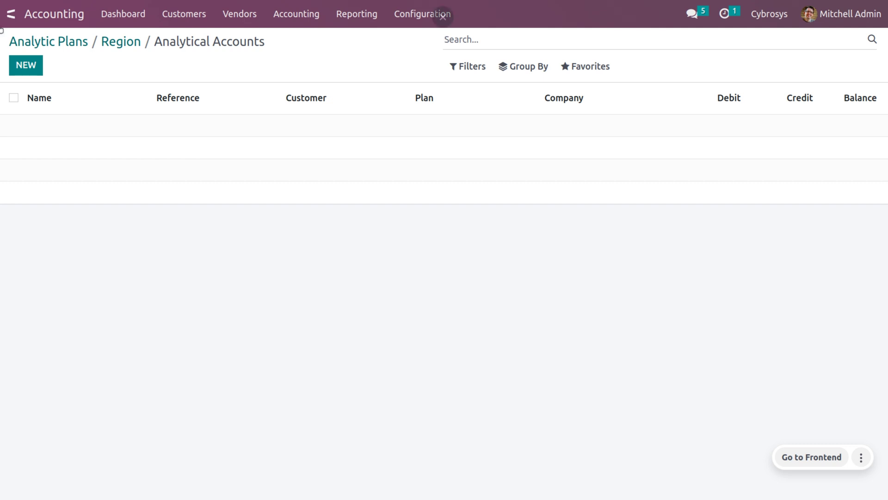
click(26, 66)
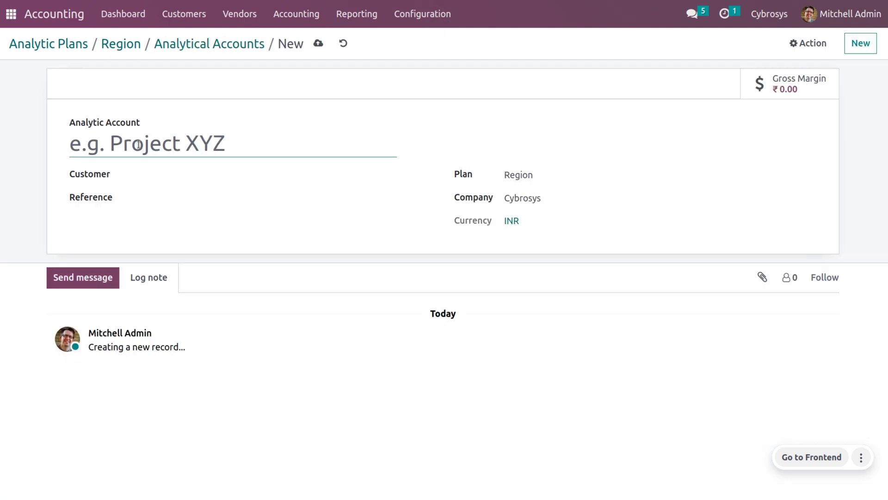
text(E)
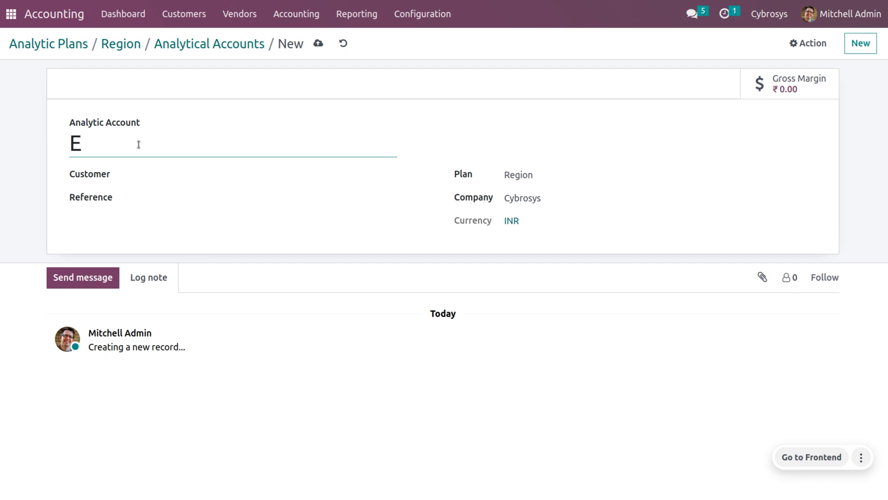
text(uripe)
key(BackSpace)
key(BackSpace)
key(BackSpace)
text(ope)
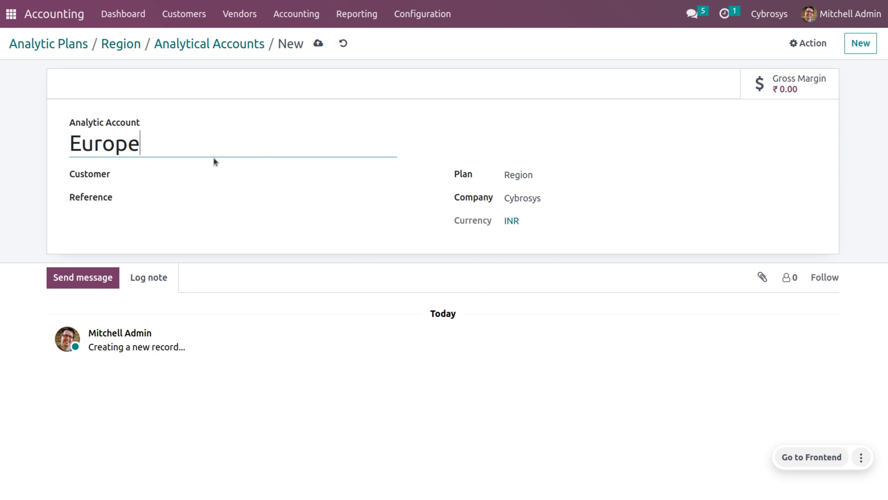
click(180, 176)
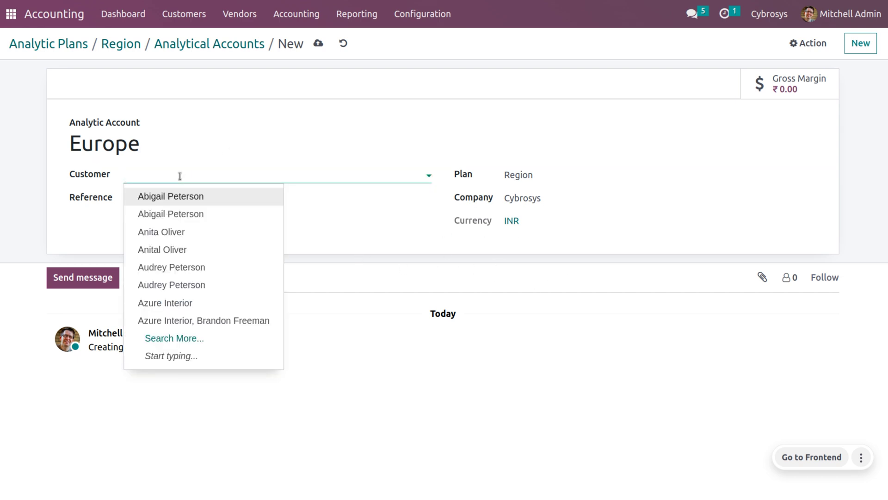
click(179, 176)
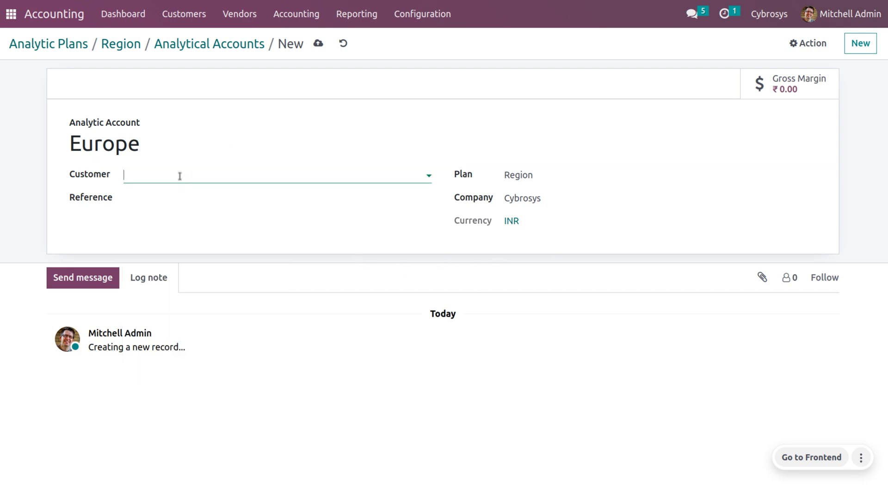
click(317, 44)
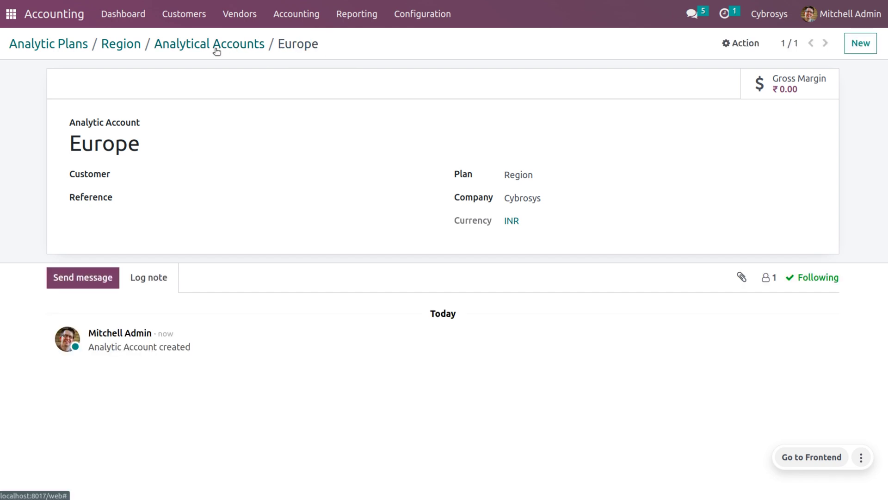
Add and save a second Region analytic account named 'US', then return to the plan.
click(861, 44)
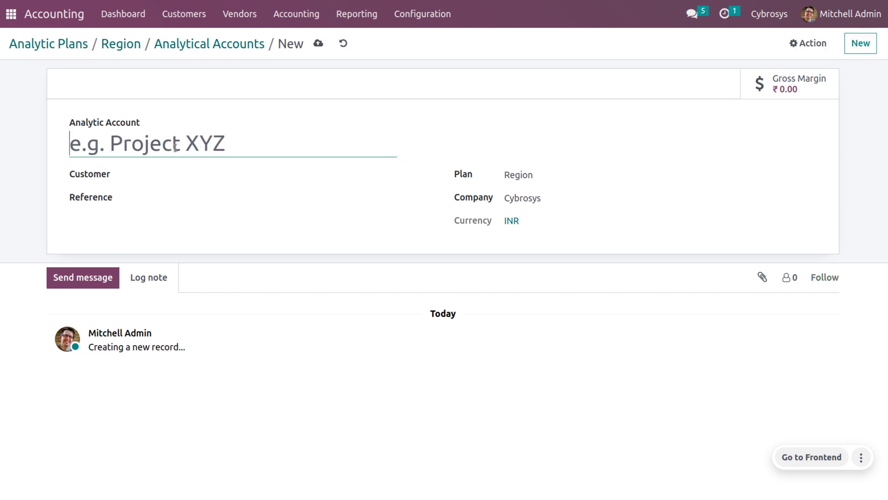
text(US)
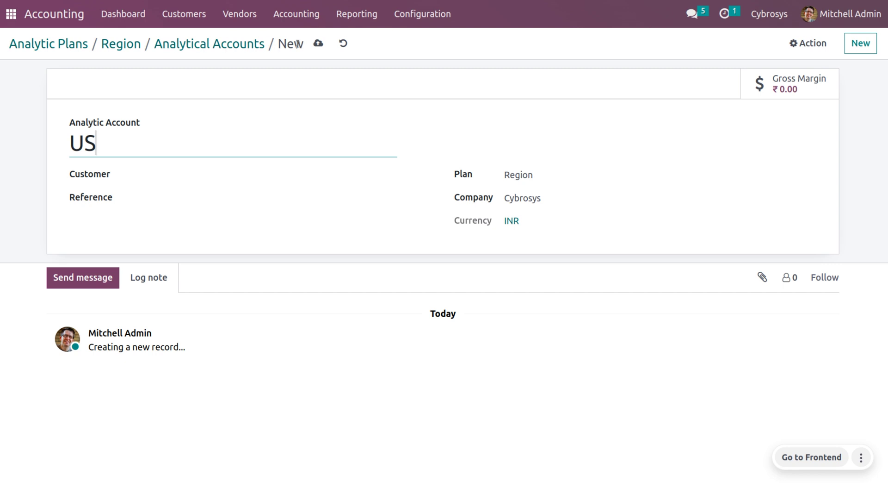
click(318, 44)
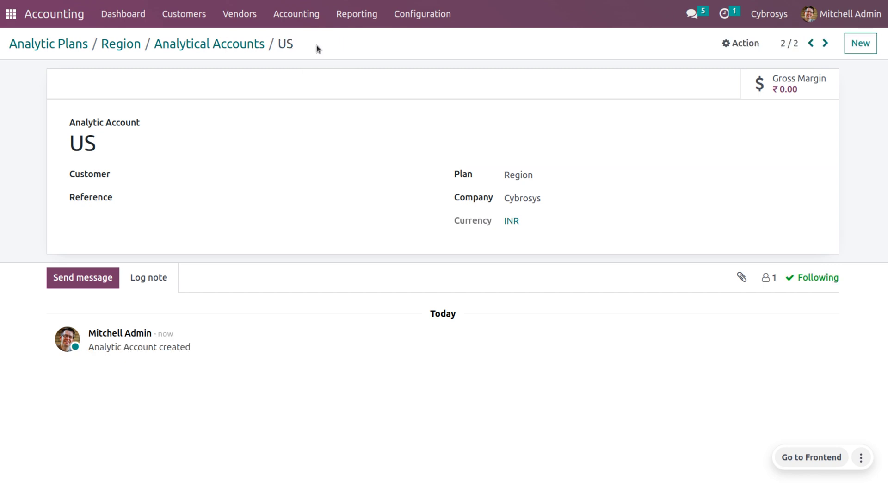
click(111, 45)
Create analytic plan 'Department' with an applicability line and open its empty Analytic Accounts list.
click(79, 44)
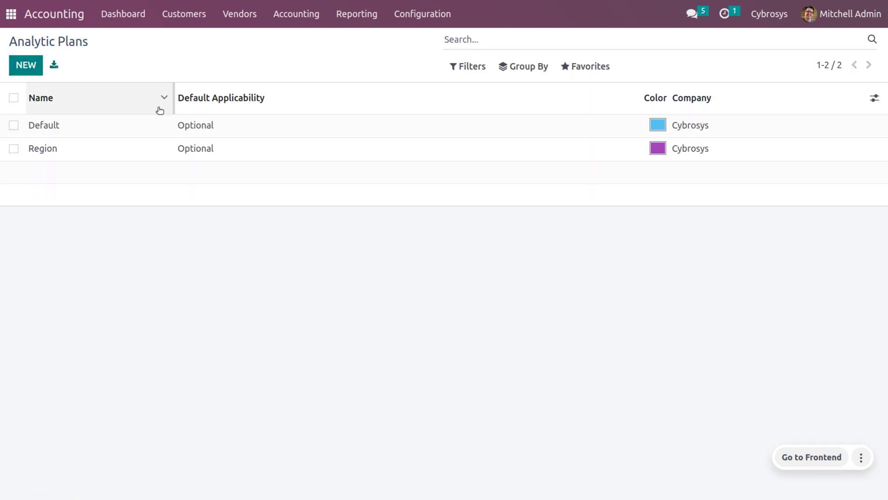
click(35, 66)
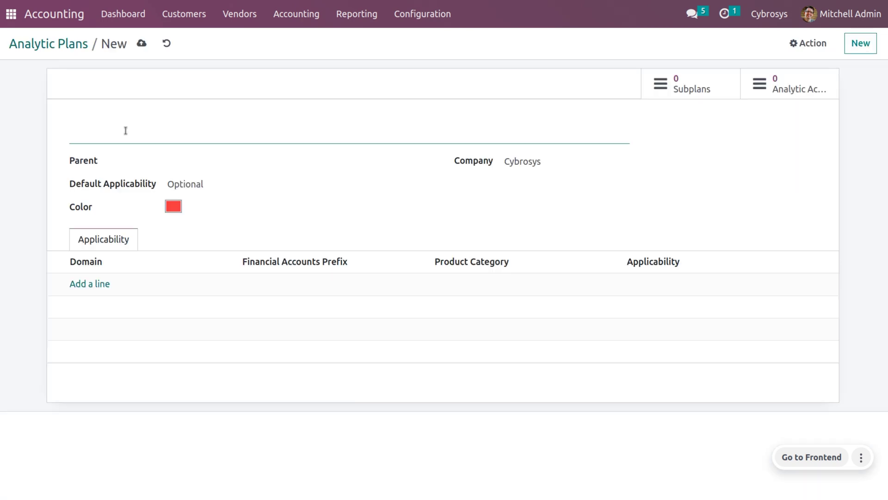
text(Depart)
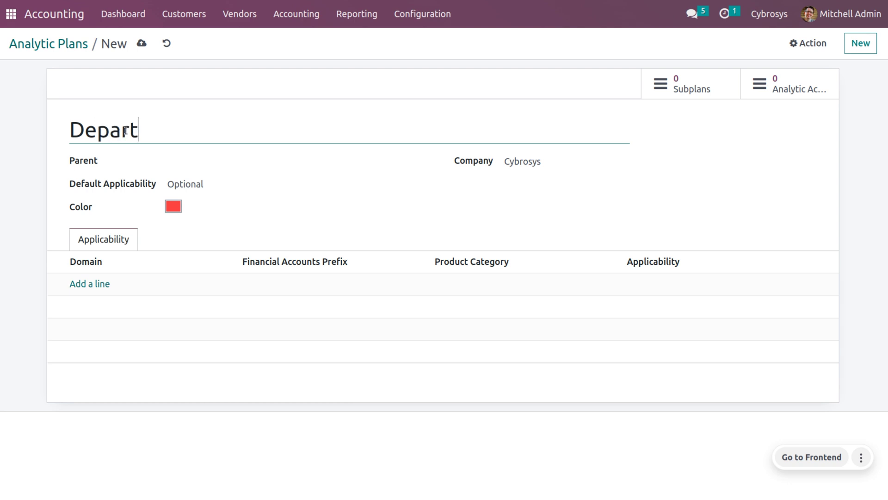
text(ment)
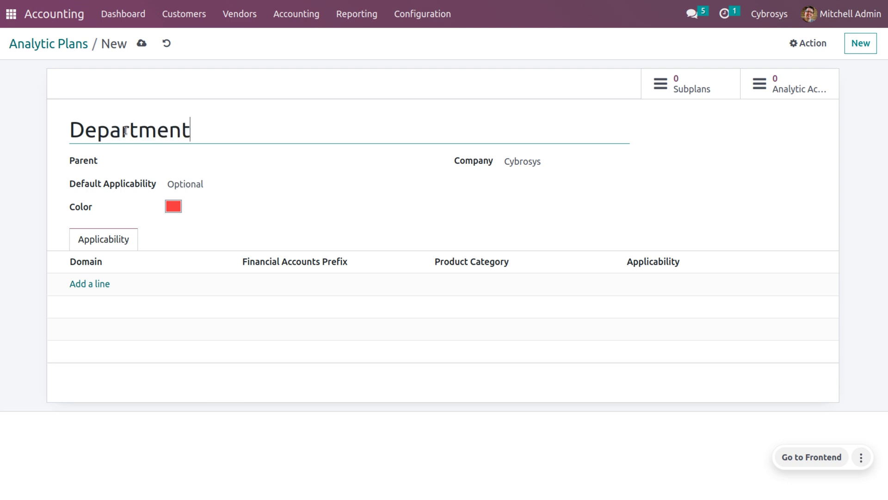
click(82, 285)
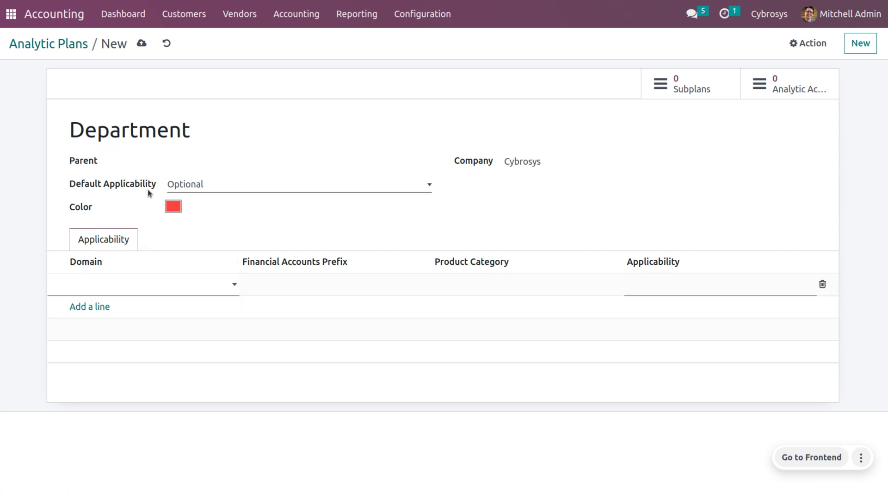
click(791, 89)
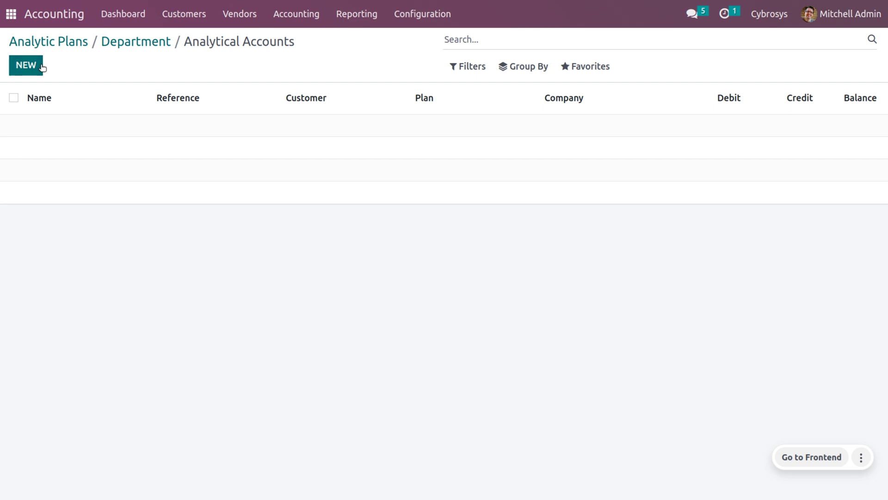
Create and save the Department analytic accounts sales, finance and marketing.
click(26, 65)
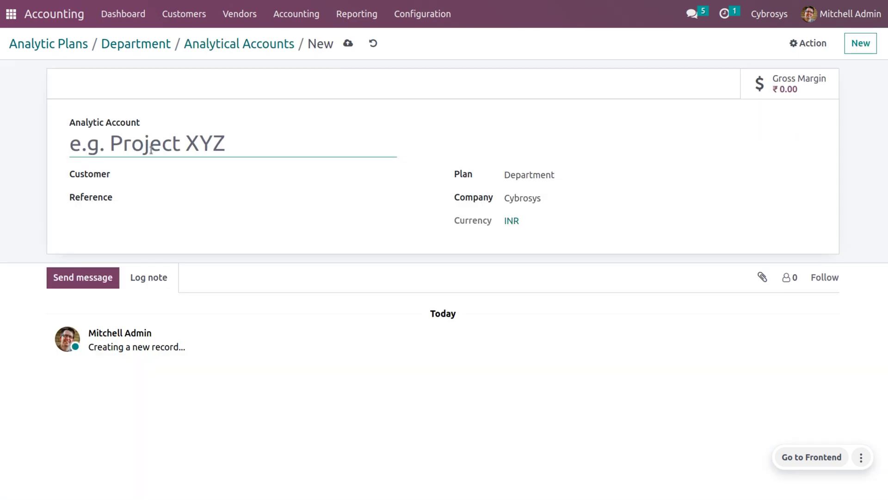
text(sale)
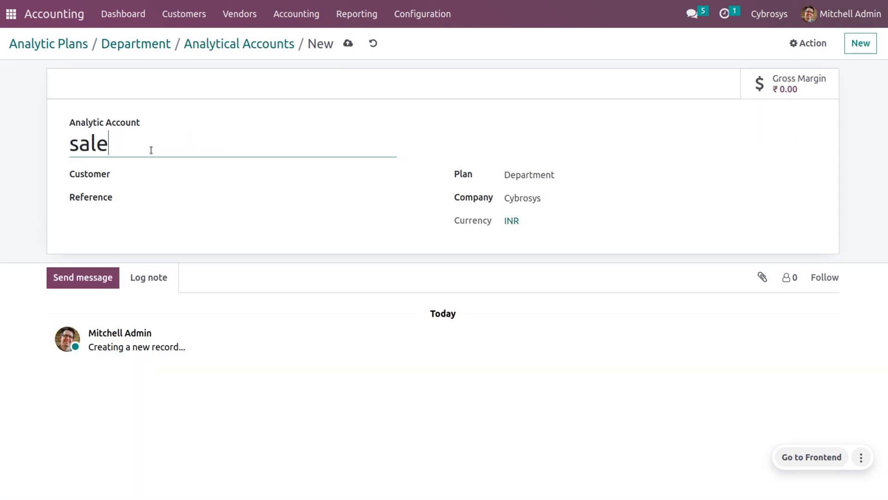
text(s)
click(351, 47)
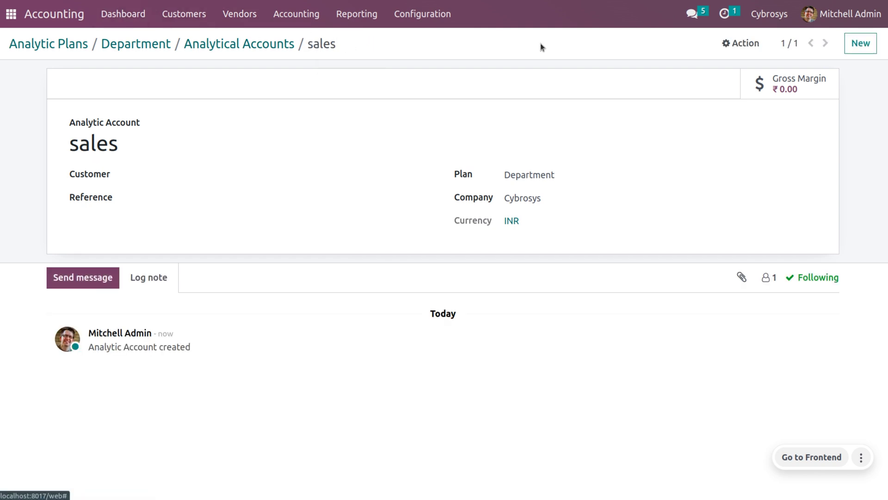
click(855, 54)
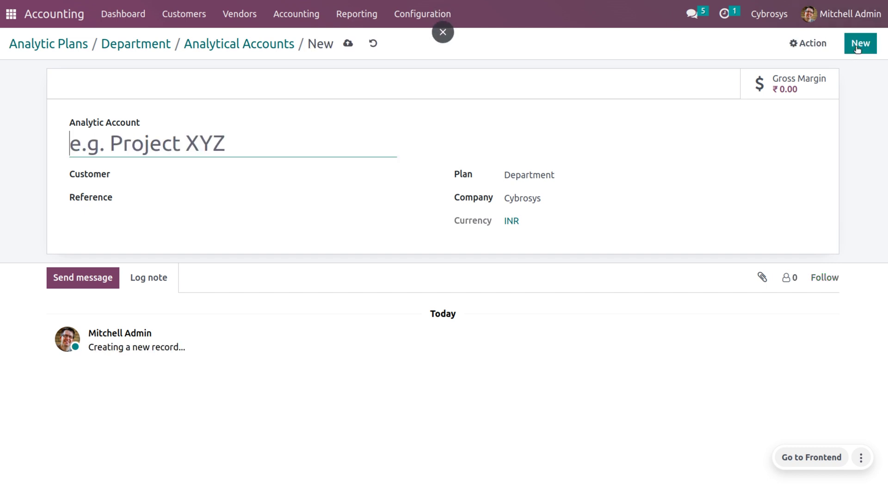
text(f)
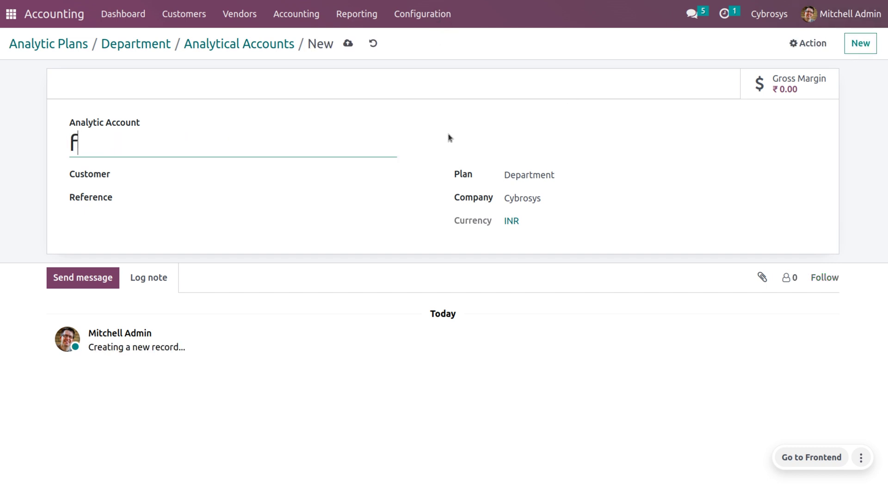
text(inance)
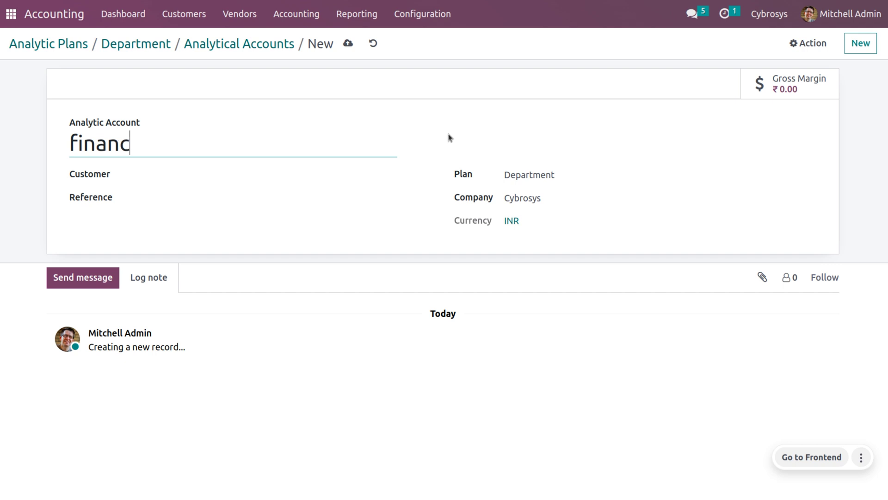
click(348, 43)
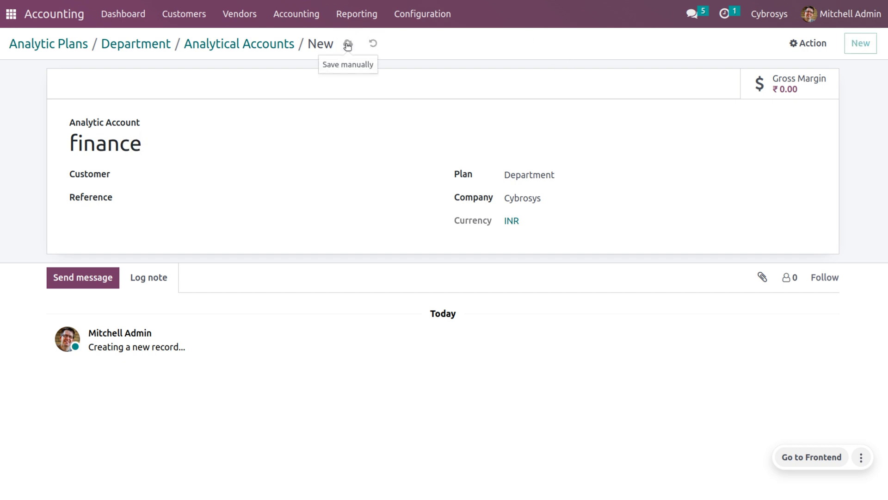
click(860, 43)
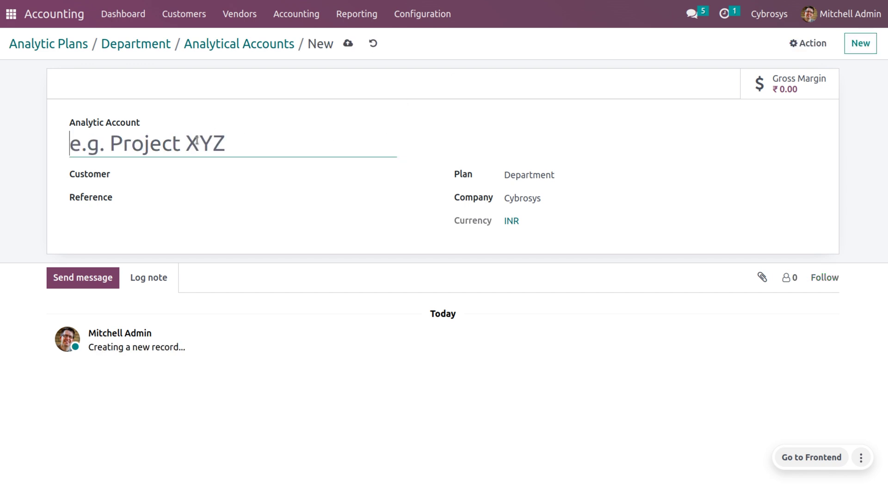
text(mark)
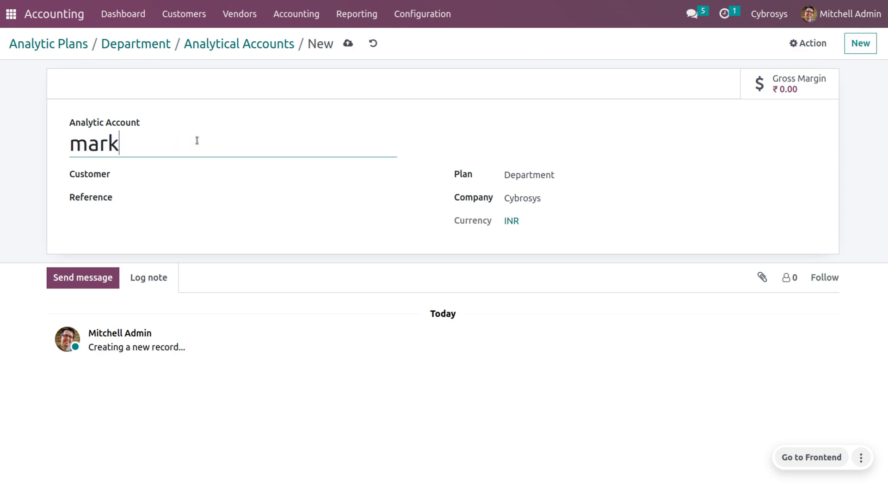
text(eting)
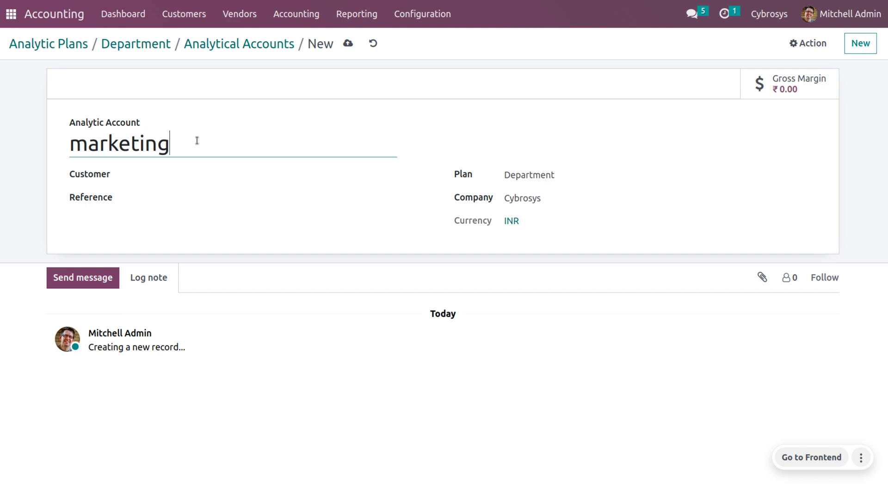
click(348, 43)
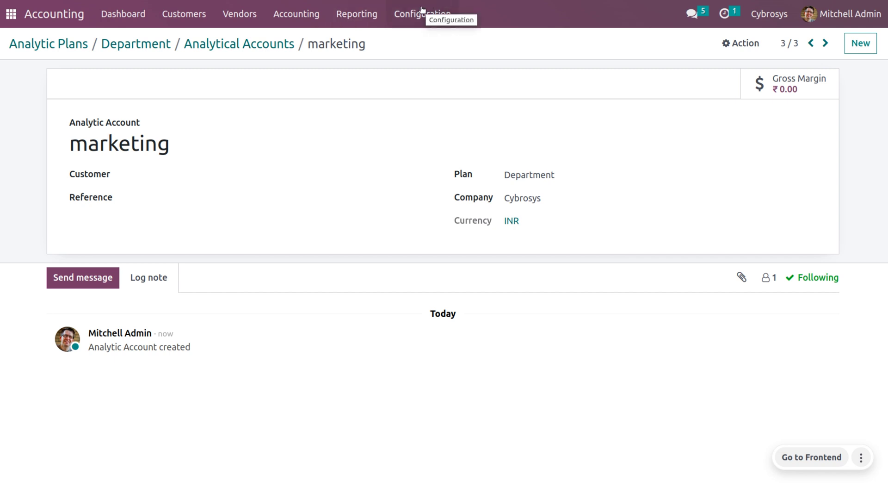
Start a new vendor bill, choose its vendor and set the bill date to 11/06/2023.
click(226, 14)
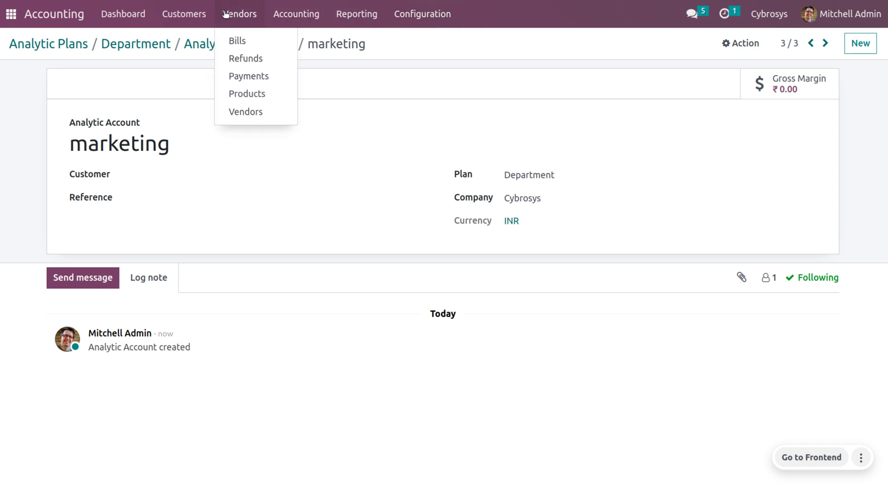
click(237, 41)
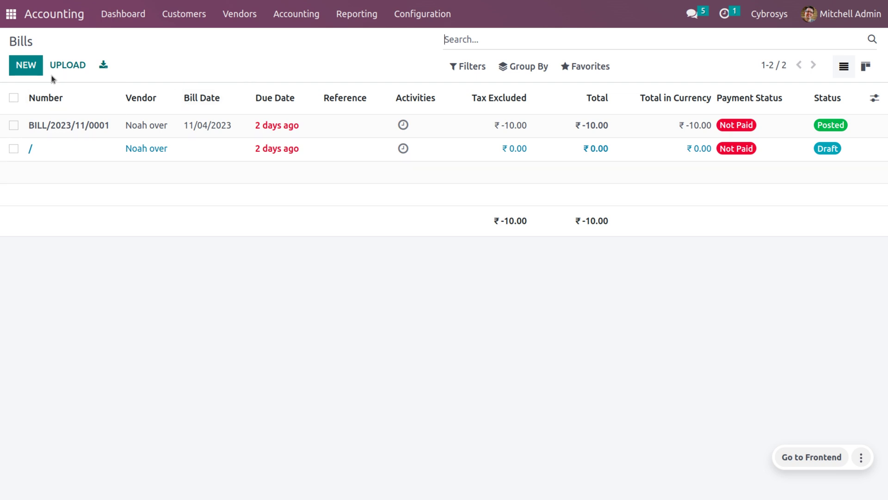
click(39, 64)
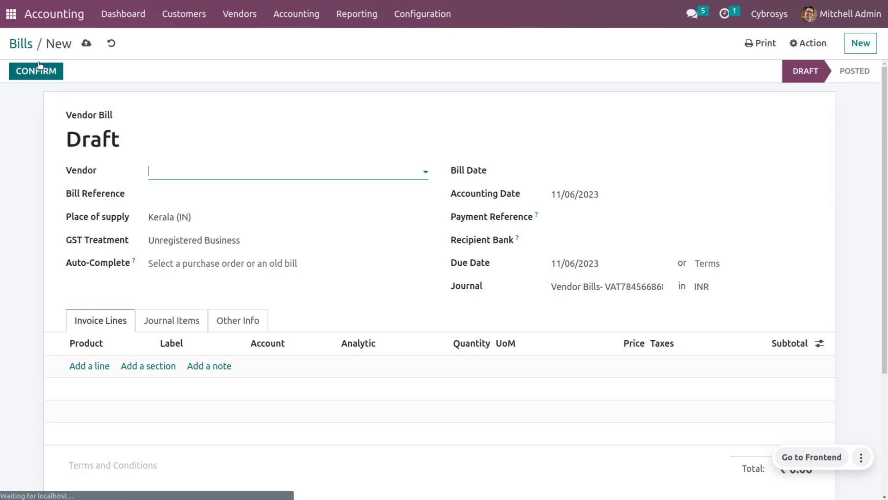
click(207, 174)
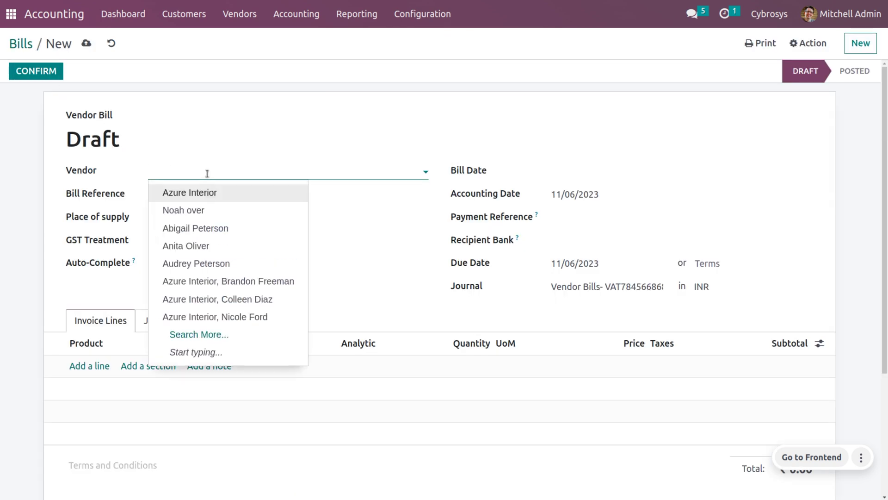
click(193, 229)
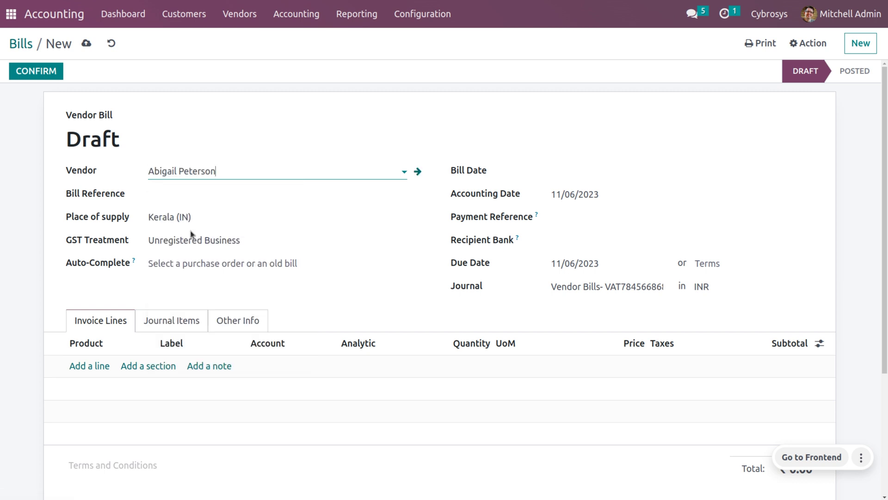
click(583, 178)
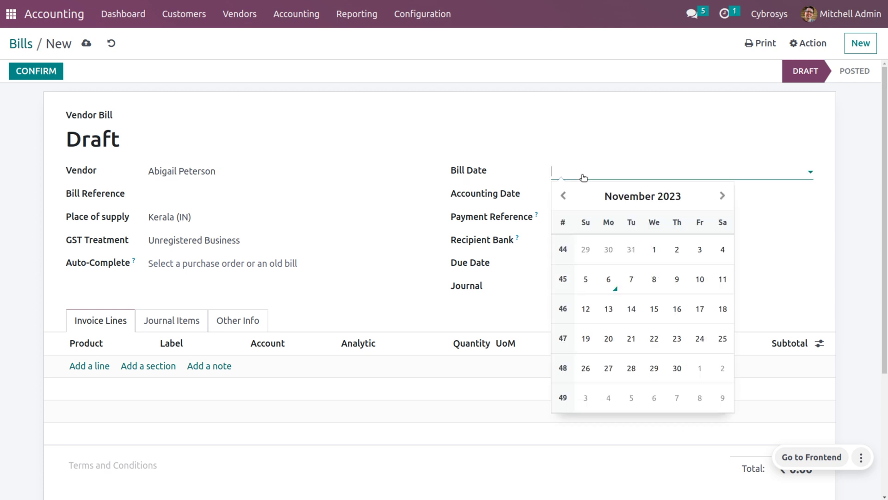
click(610, 279)
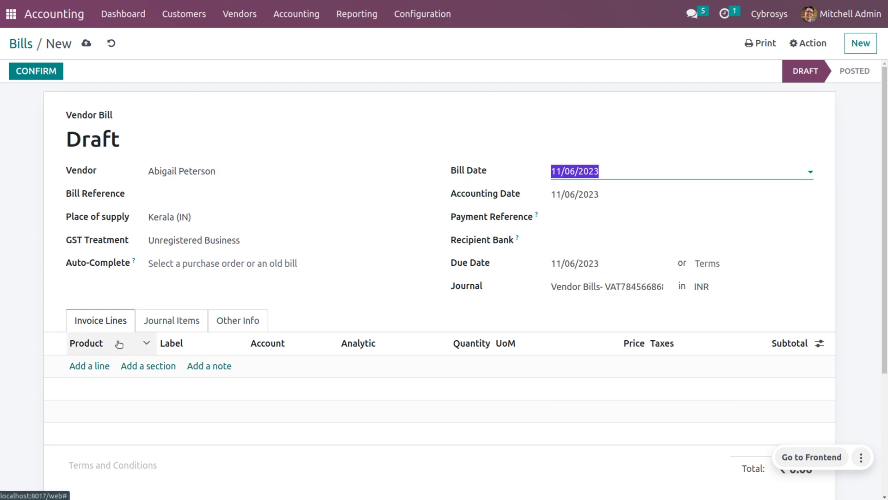
Add an invoice line with product [DESK0006] Customizable Desk (Custom, Black).
click(81, 366)
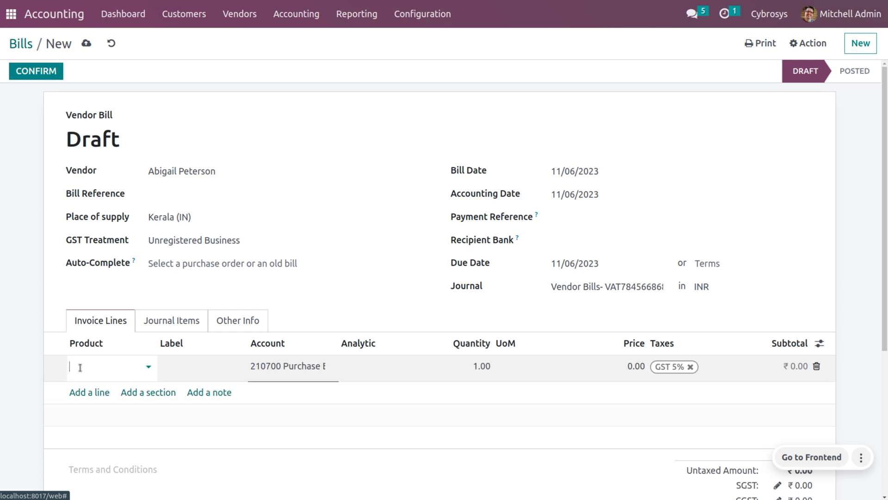
click(80, 367)
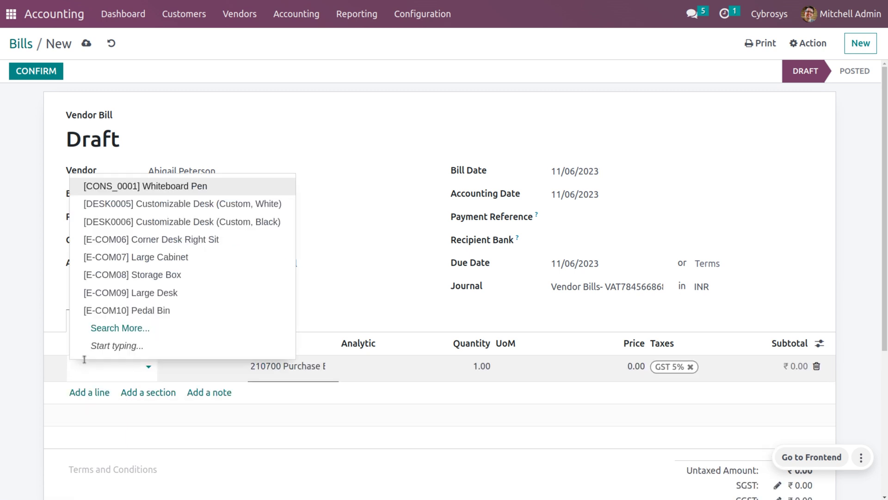
click(259, 222)
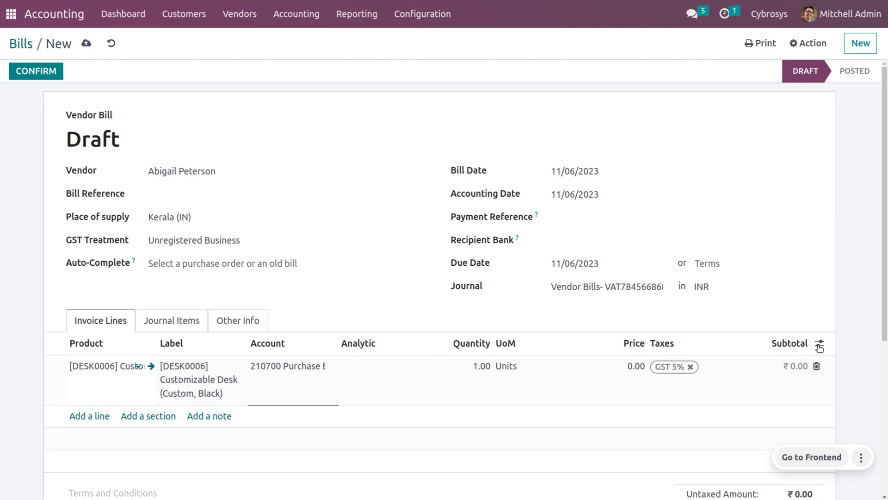
Open the desk line's analytic distribution and add Europe and US under the Region plan.
click(820, 346)
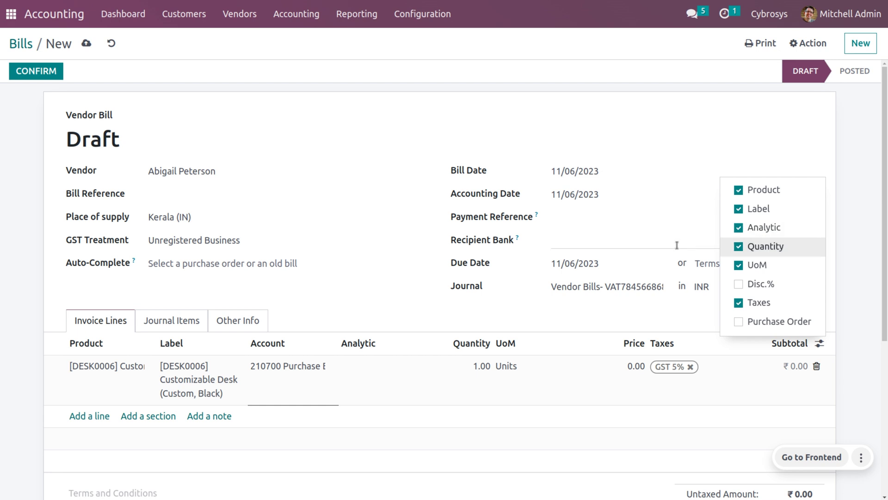
click(395, 376)
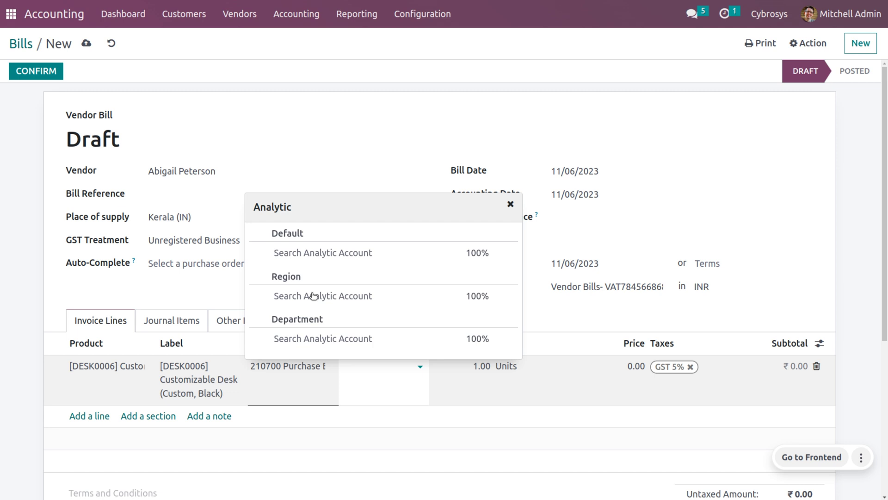
click(313, 296)
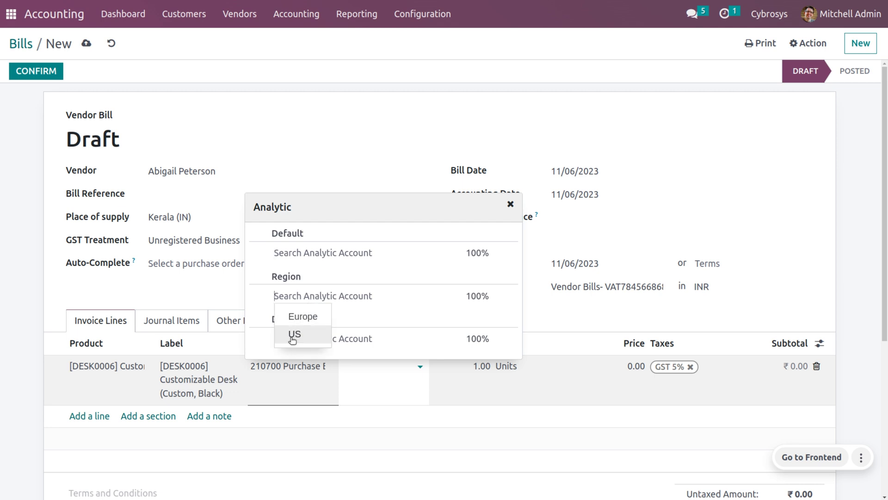
click(360, 338)
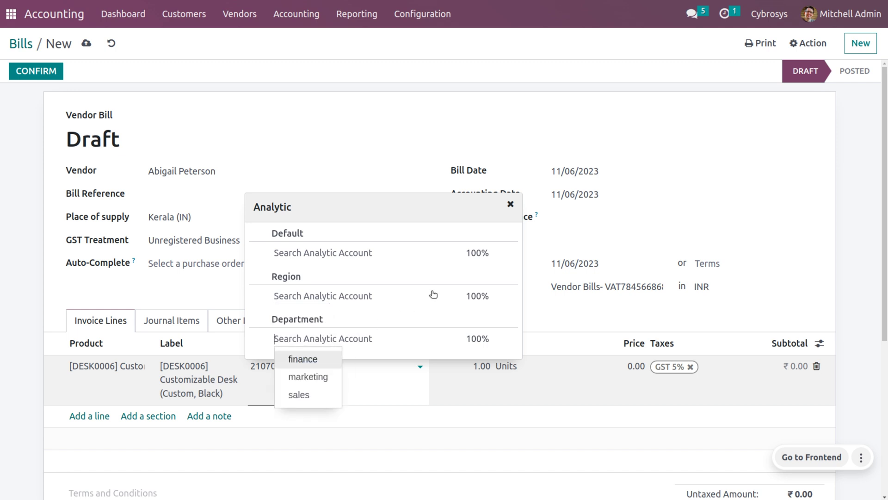
click(321, 302)
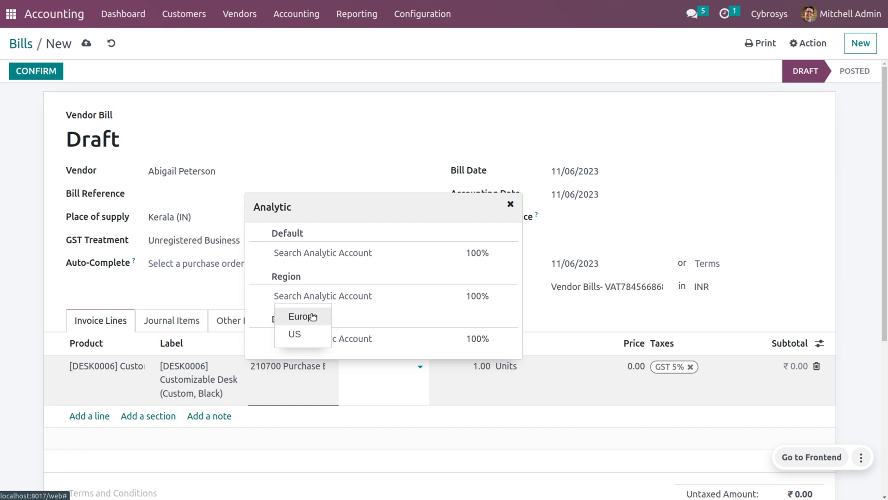
click(312, 316)
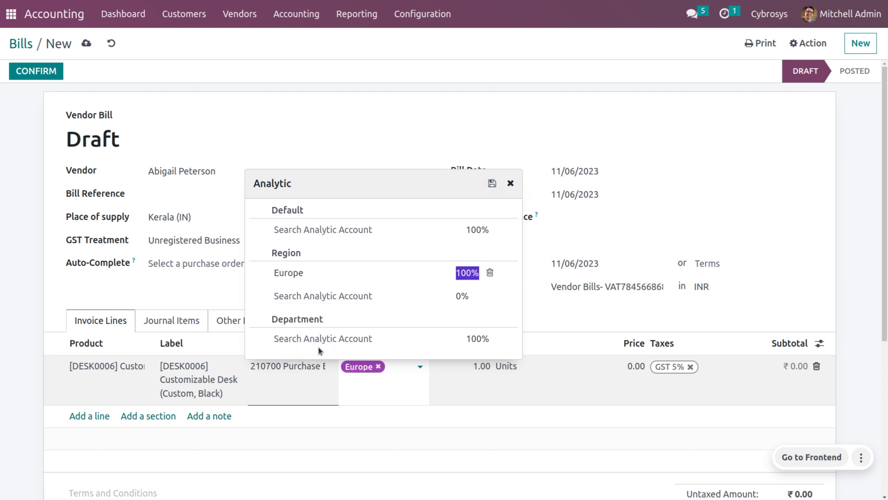
click(320, 295)
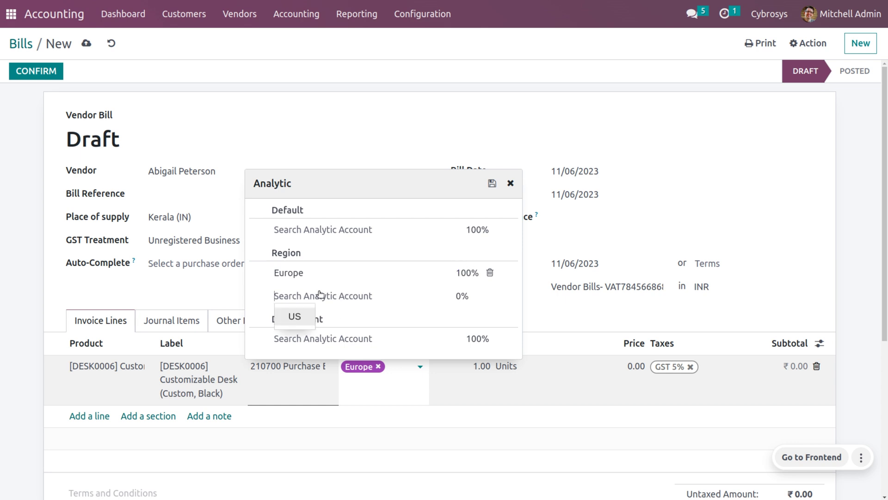
click(295, 316)
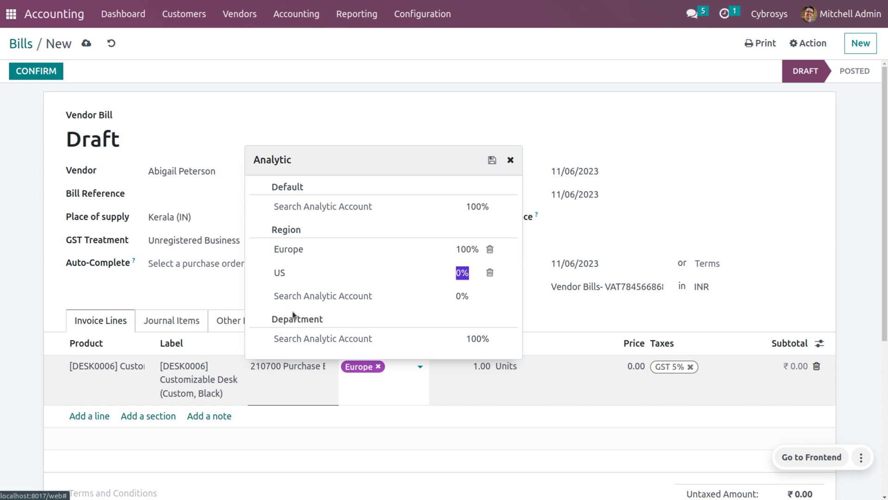
Set Europe to 70% and US to 30%, and assign finance 100% under Department.
click(468, 250)
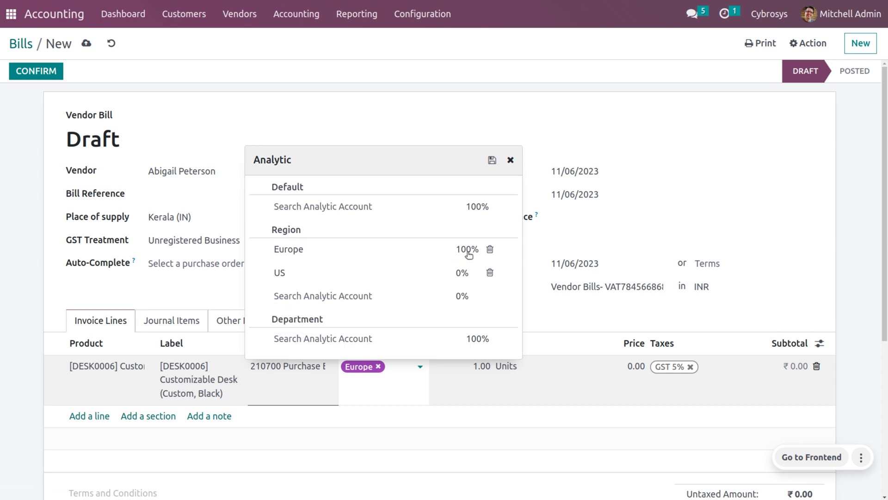
key(BackSpace)
key(BackSpace)
key(BackSpace)
text(70)
click(458, 274)
text(30)
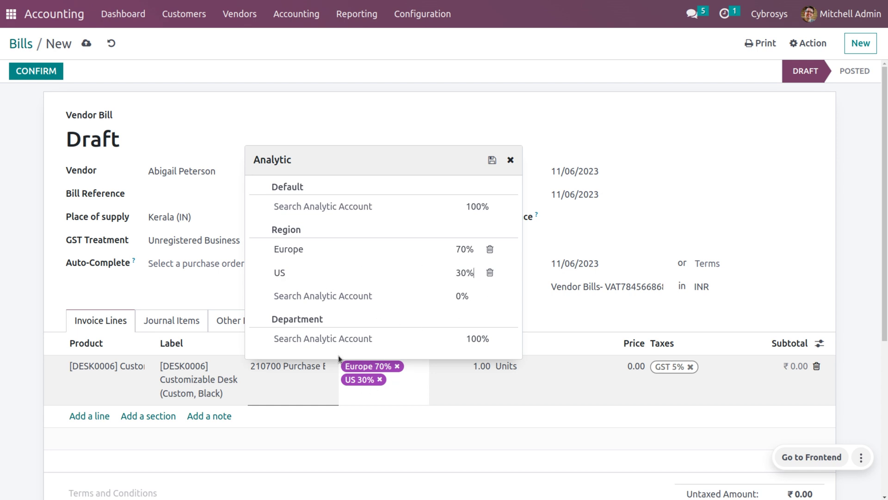
click(308, 341)
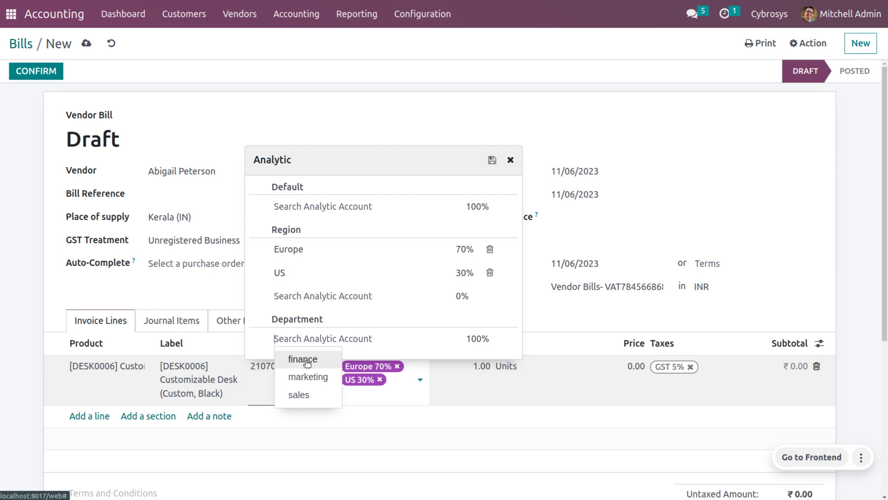
click(307, 360)
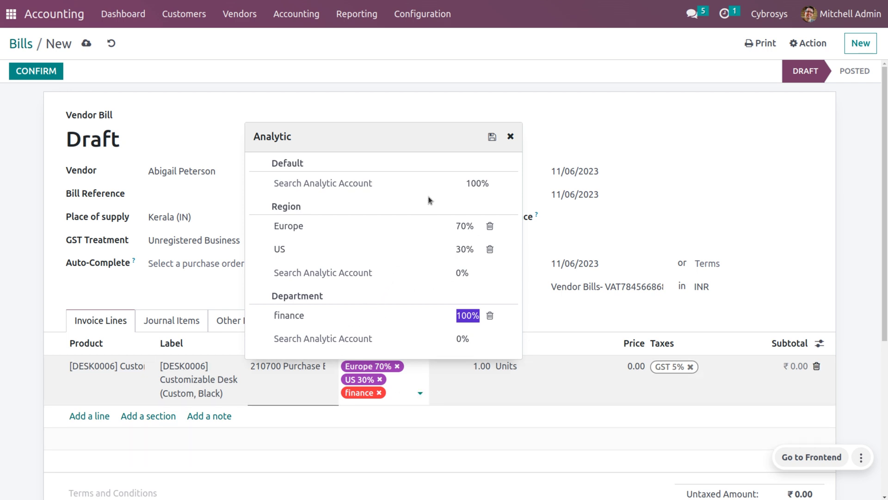
Save the split as an analytic distribution model with the bill's vendor as its partner condition.
click(493, 139)
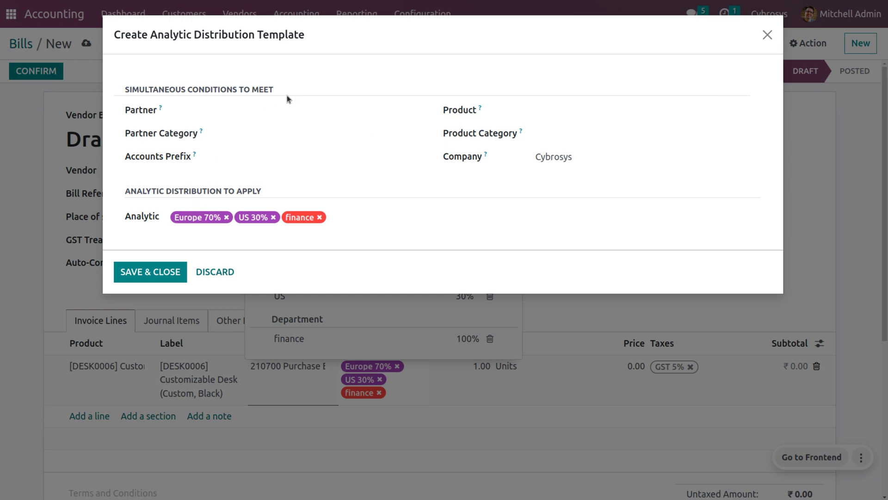
click(246, 107)
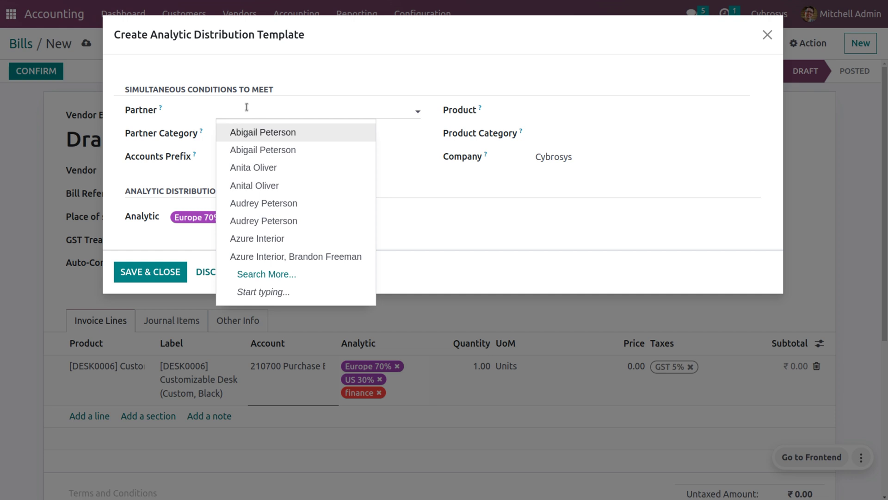
click(257, 134)
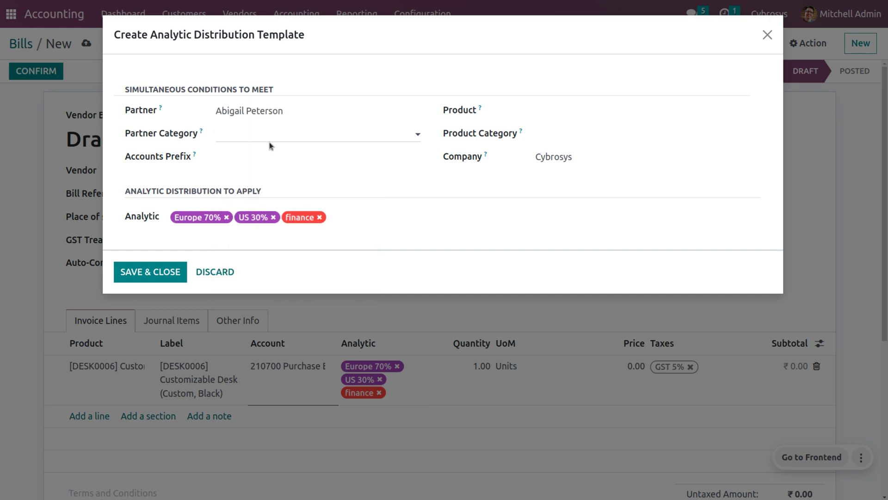
click(148, 273)
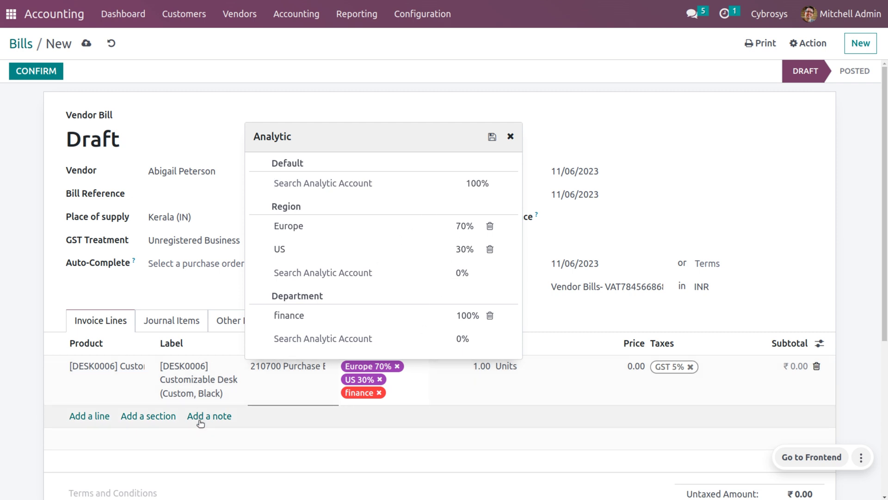
Price the desk line at 750.00 and delete the extra empty invoice line.
click(640, 132)
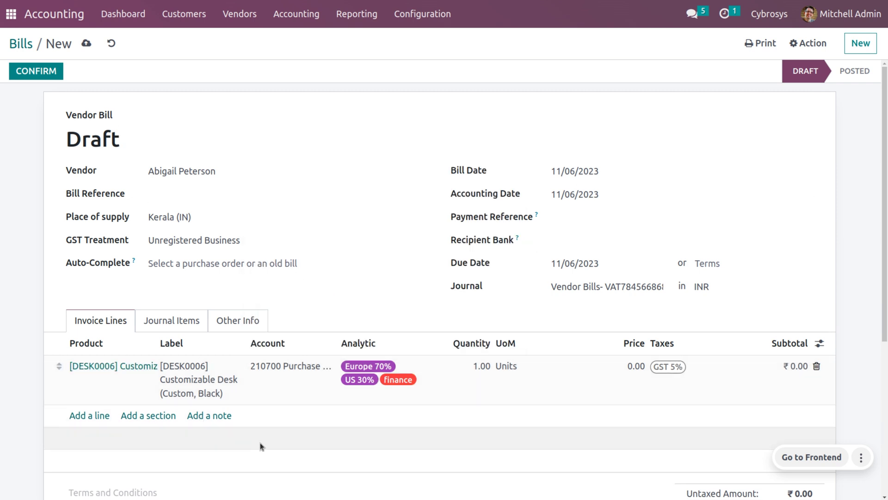
click(84, 415)
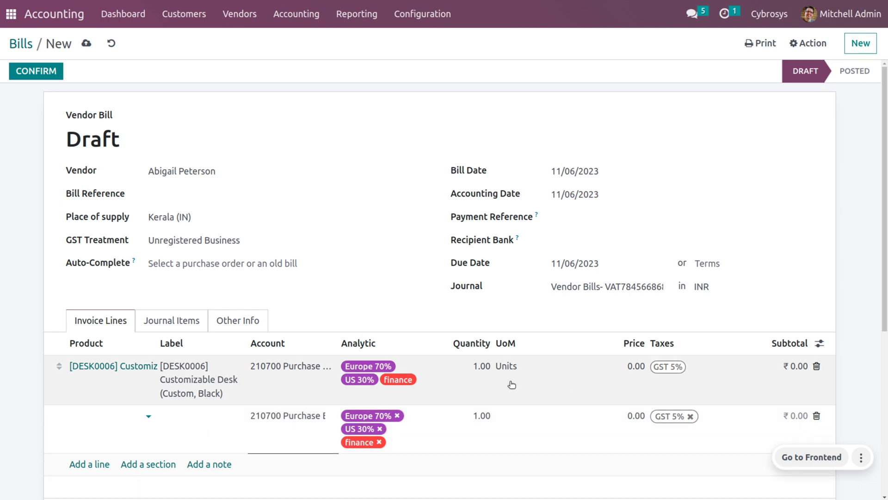
click(647, 369)
key(BackSpace)
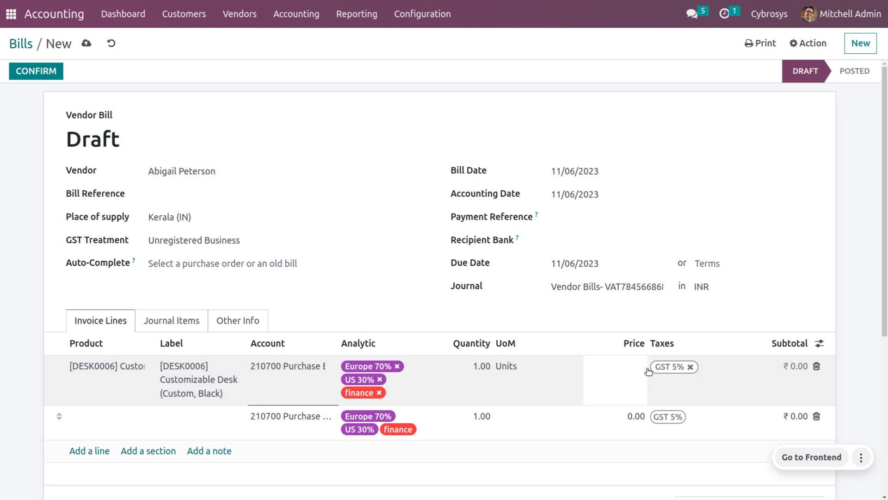
text(750)
click(846, 244)
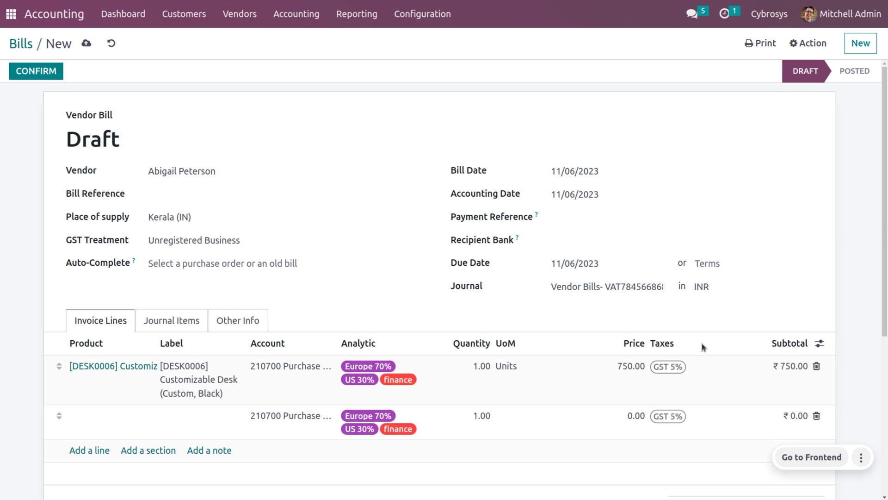
click(816, 416)
Save the draft and post the vendor bill as BILL/2023/11/0002.
scroll(674, 377, down, 5)
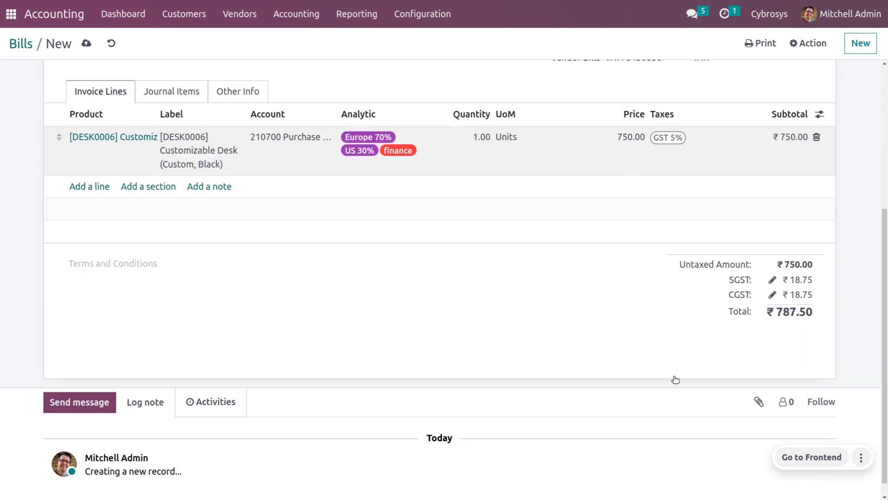
scroll(675, 379, up, 5)
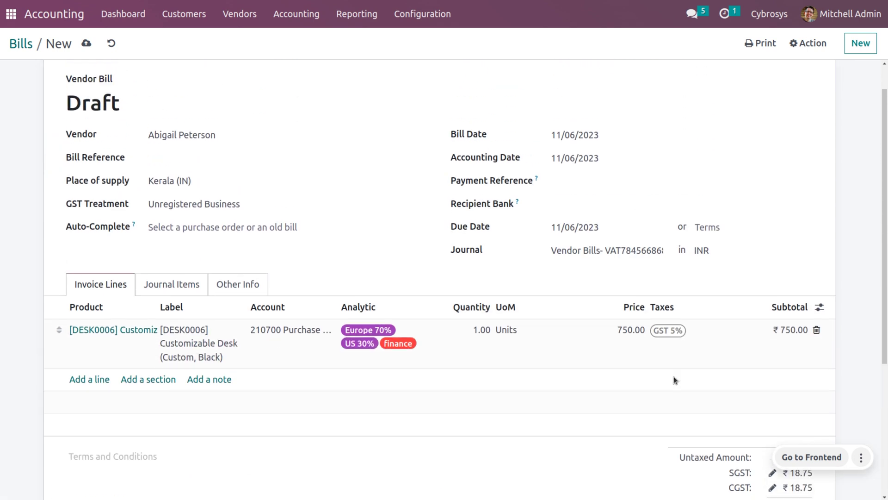
click(86, 44)
click(54, 70)
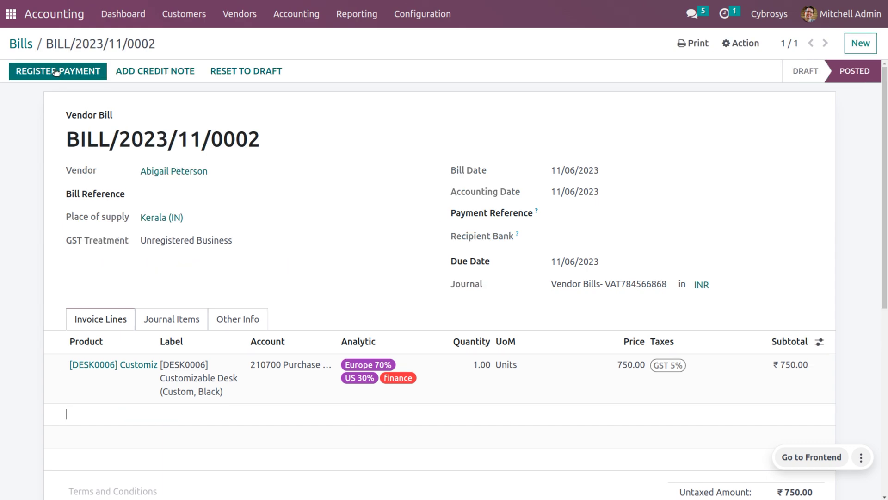
scroll(335, 245, down, 5)
scroll(335, 245, up, 8)
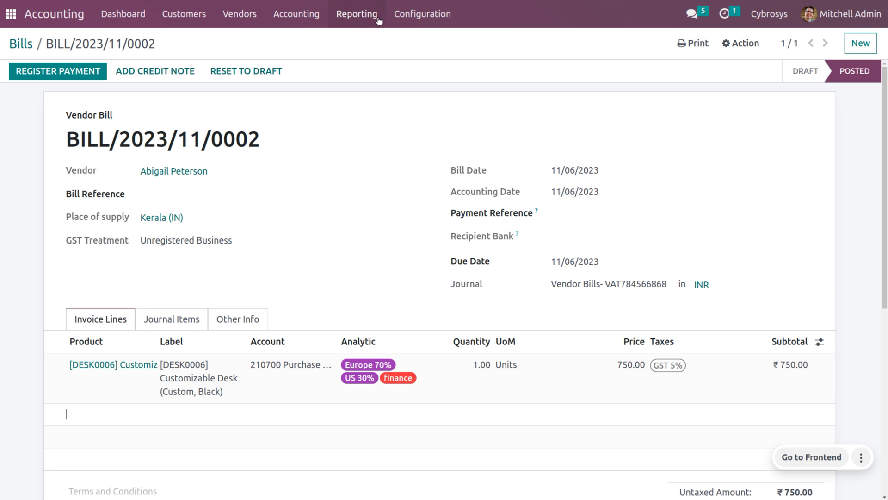
Go to Configuration > Analytic Accounts to see the resulting balances.
click(392, 22)
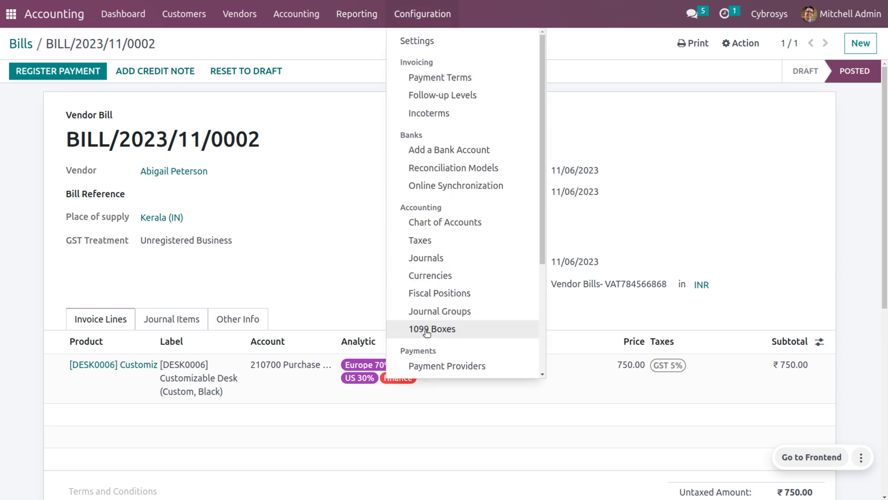
scroll(425, 329, down, 4)
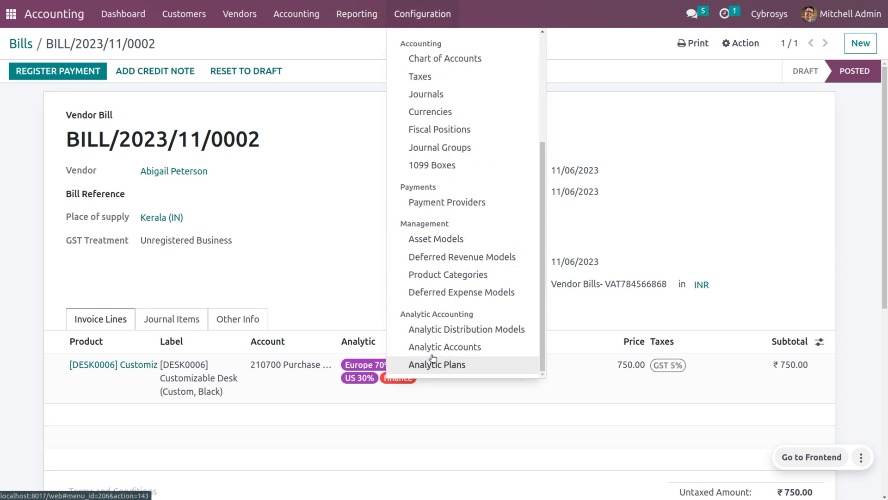
click(432, 349)
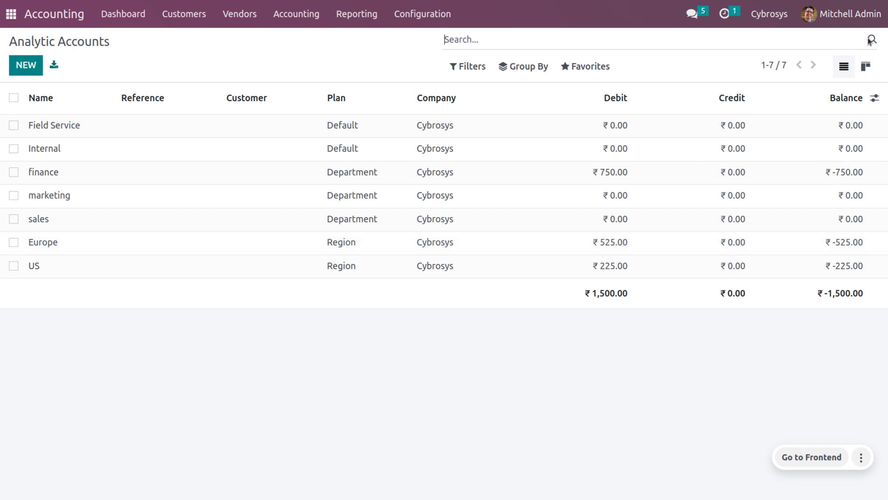
Switch Analytic Accounts to Kanban cards showing finance ₹-750, Europe ₹-525 and US ₹-225.
click(844, 71)
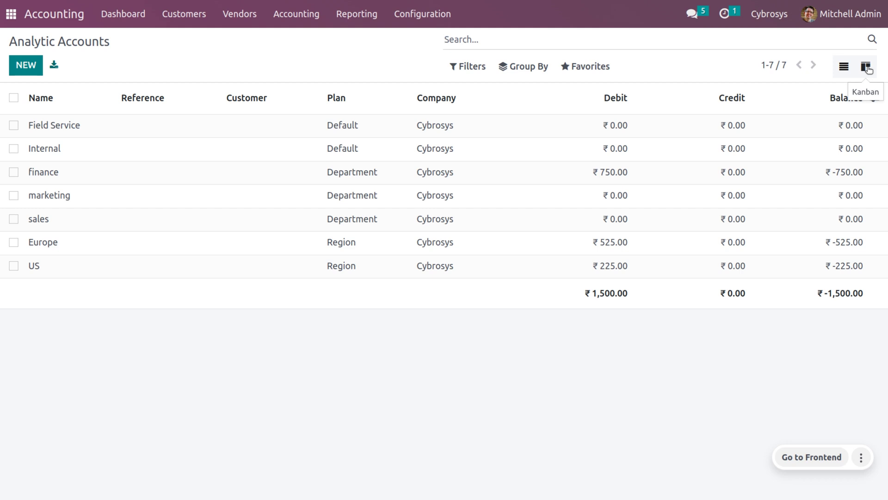
click(866, 67)
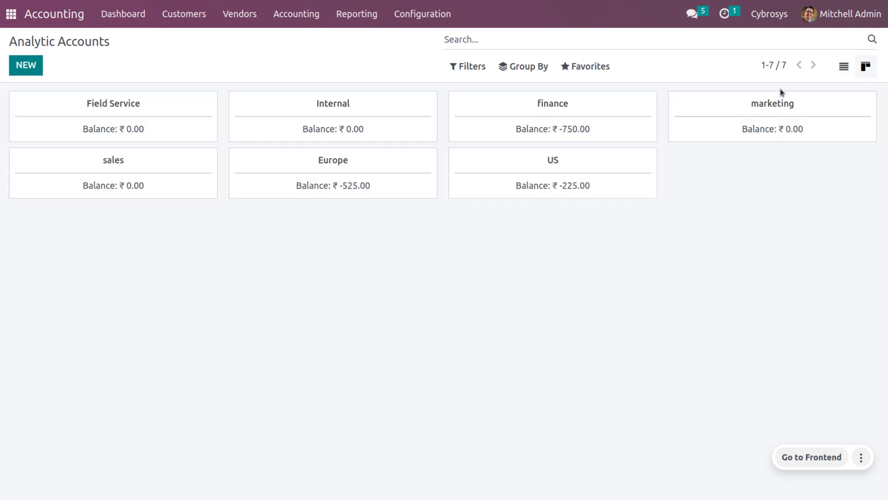